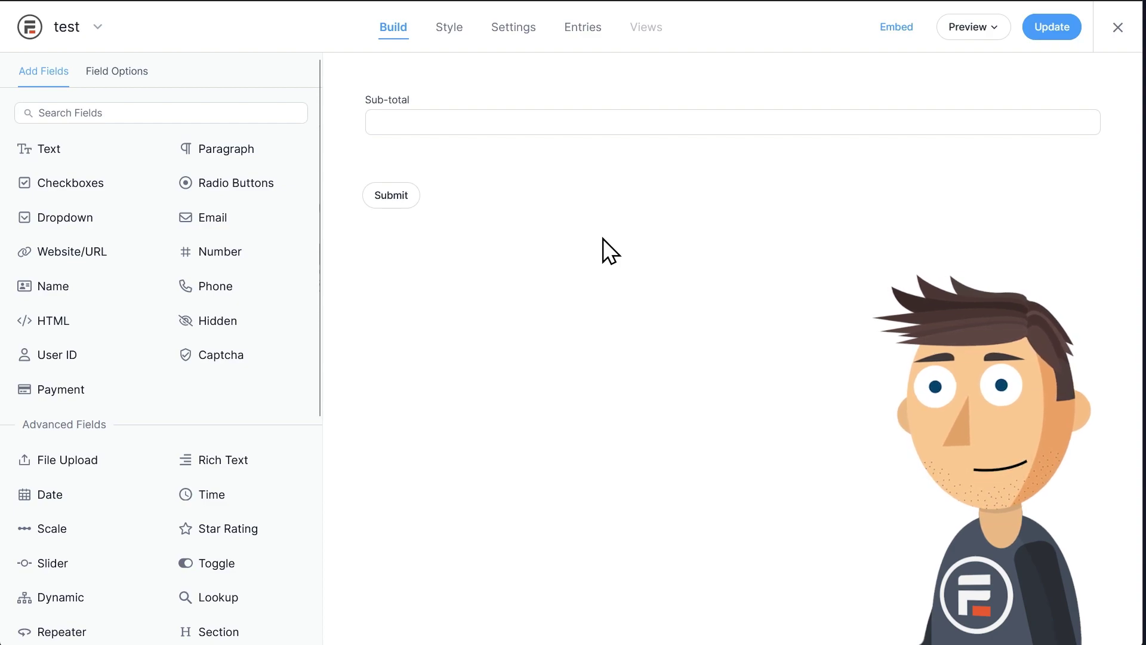
Try making Sub-total a read-only field with the calculated default value [1] + [2].
left_click(501, 106)
left_click(279, 353)
left_click(278, 389)
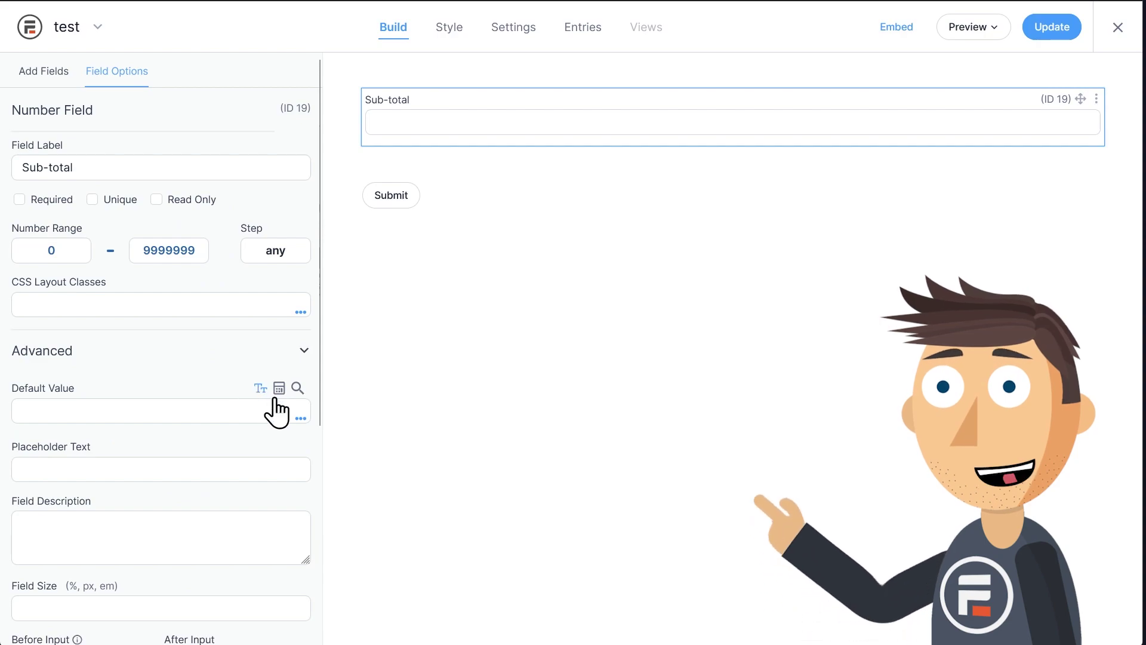
left_click(245, 417)
type("[")
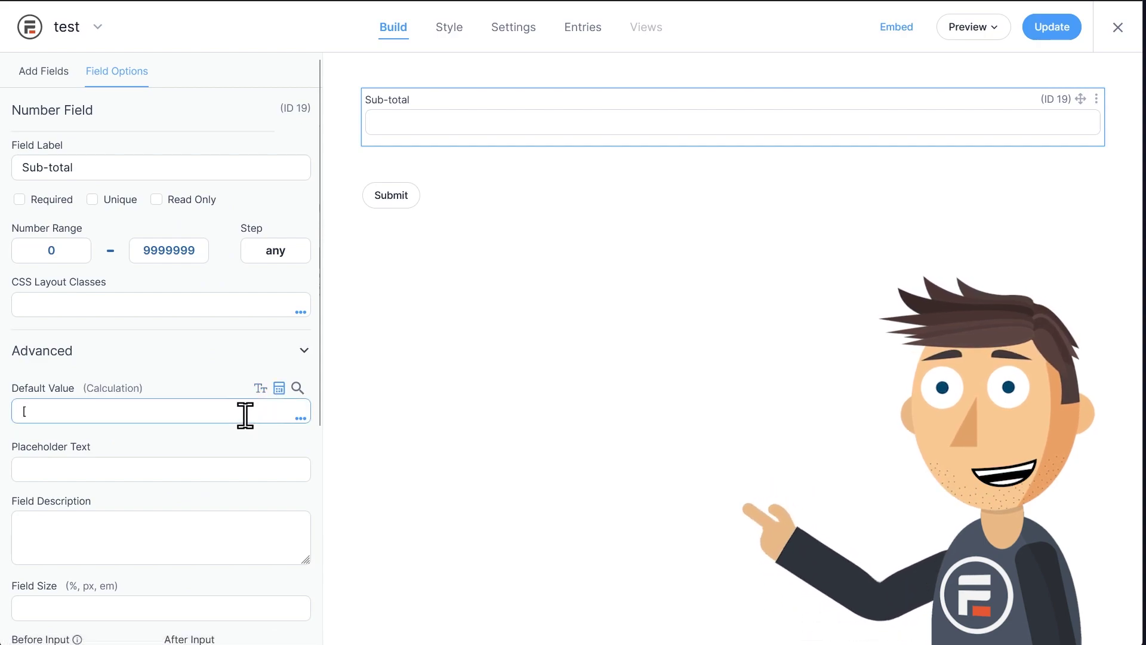
type("1] + [2]")
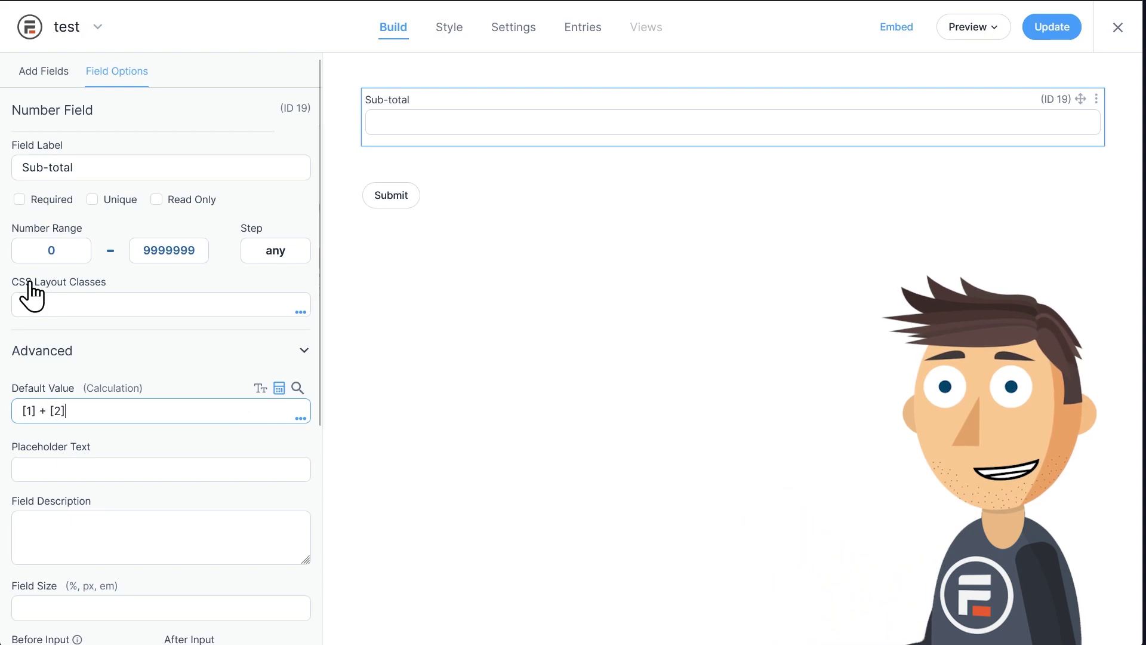
left_click(157, 200)
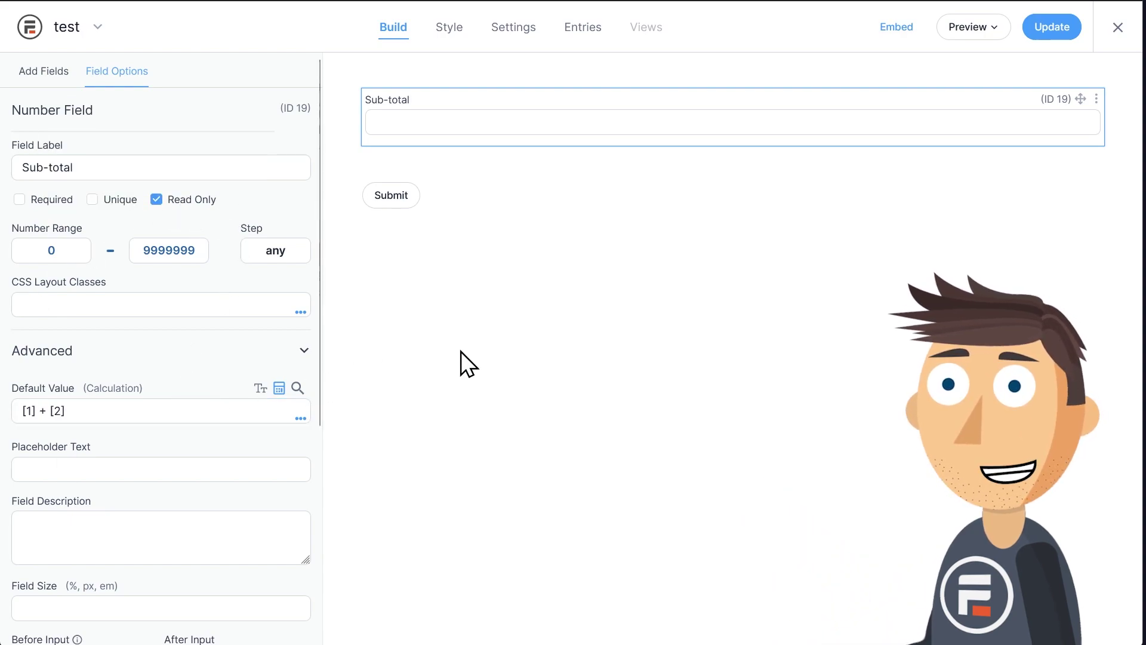
Revert Sub-total by clearing the formula, turning calculation off and making it editable again.
triple_click(101, 414)
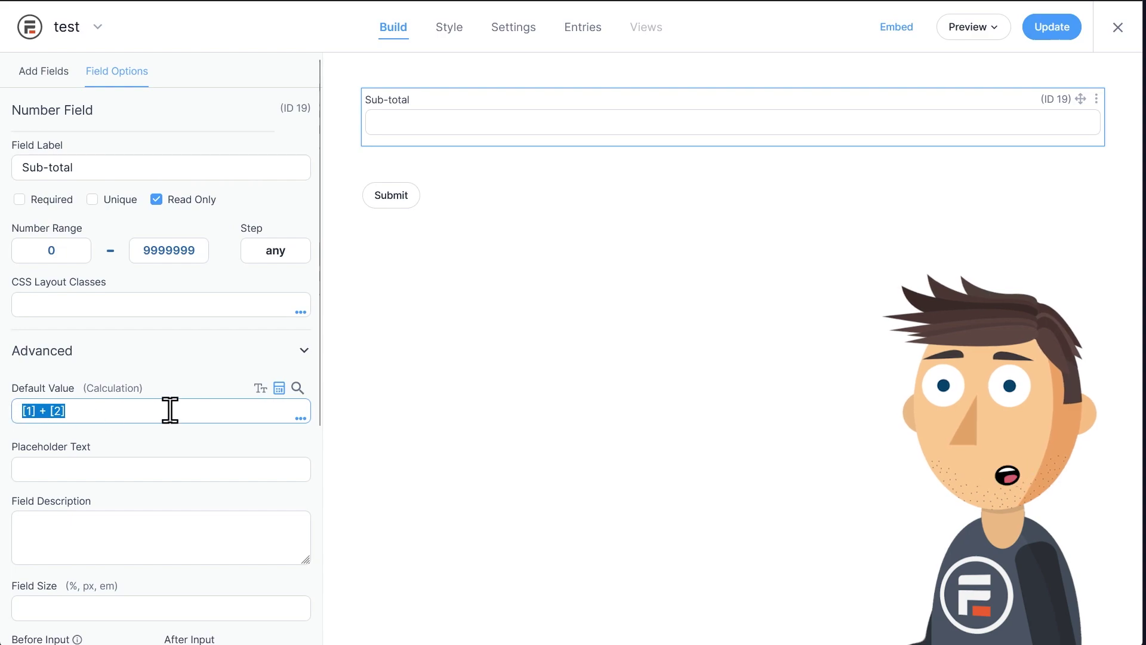
key("BackSpace")
left_click(278, 388)
left_click(157, 199)
Add a read-only Number field labelled Total below Sub-total.
left_click(27, 74)
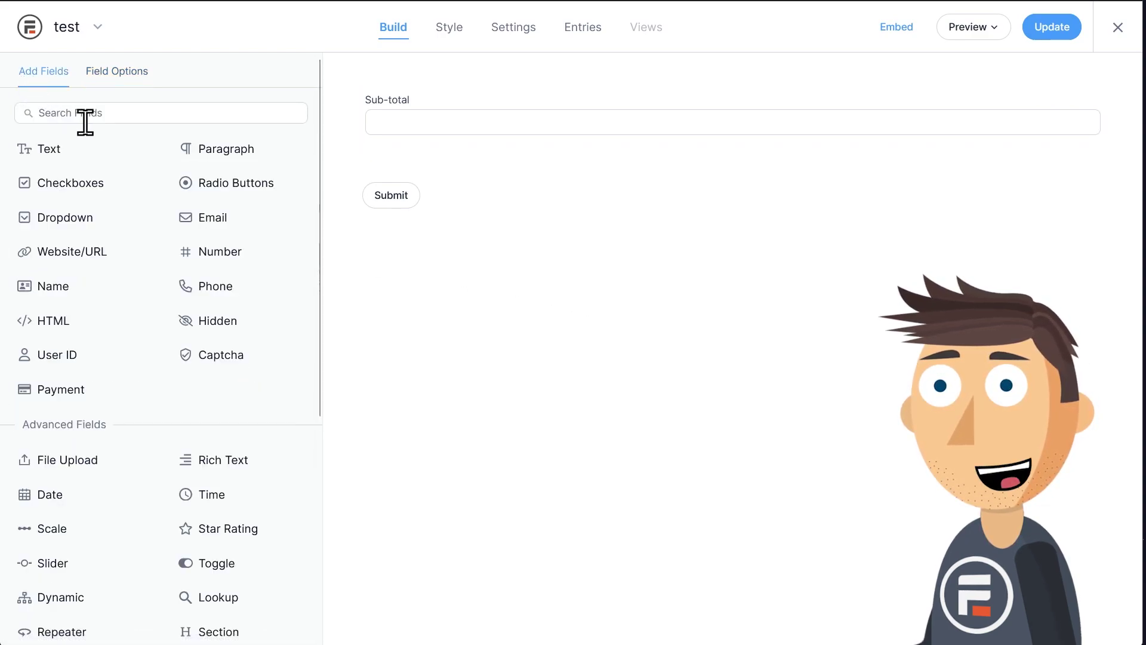
left_click_drag(205, 245, 465, 187)
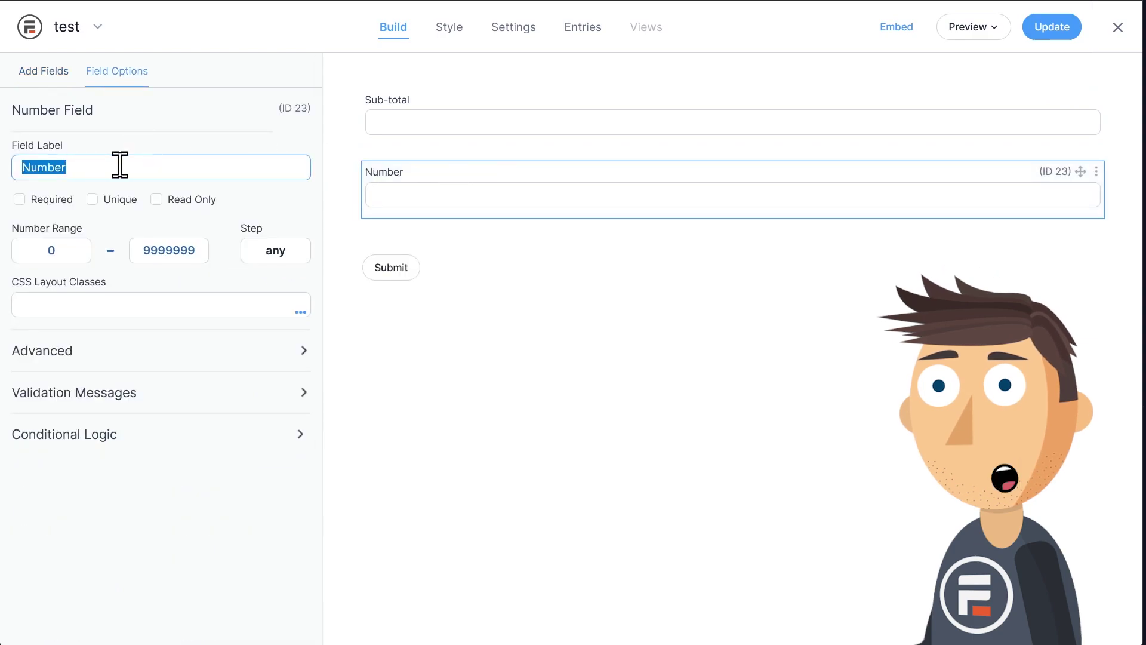
type("Total")
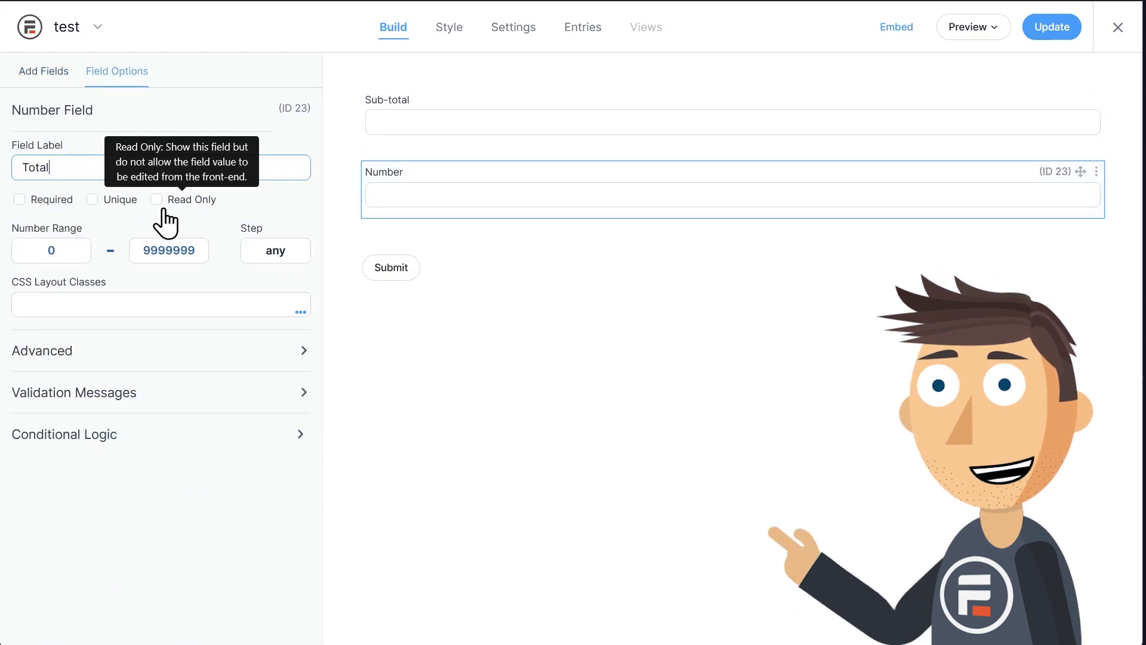
left_click(172, 200)
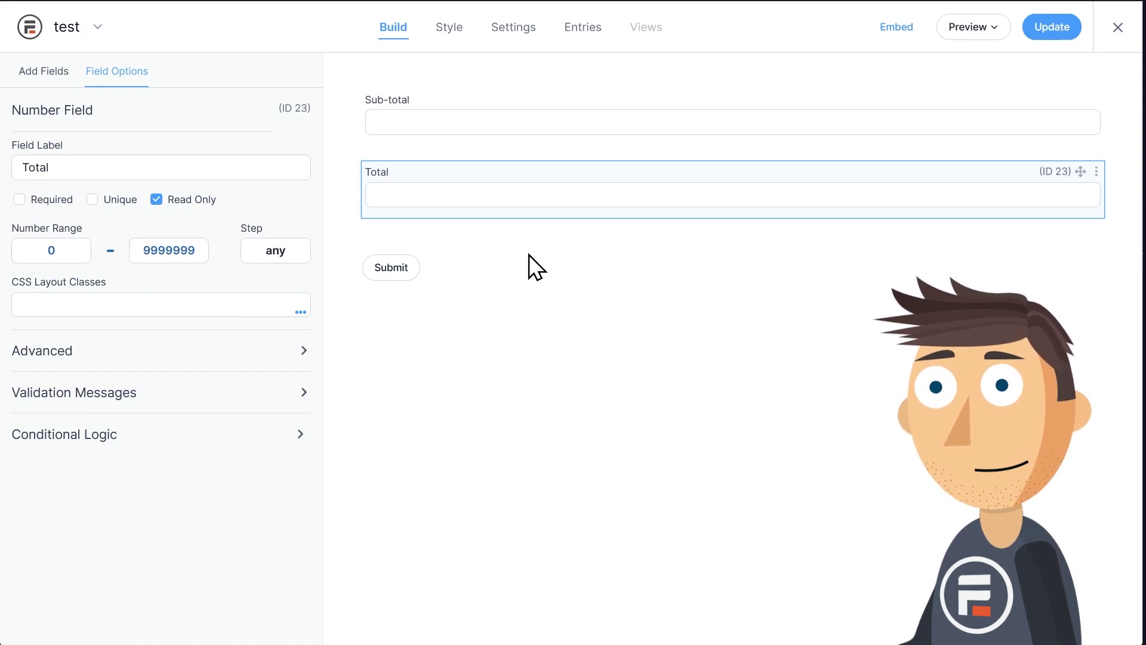
Add a Hidden field and move it above the Total field.
left_click(40, 75)
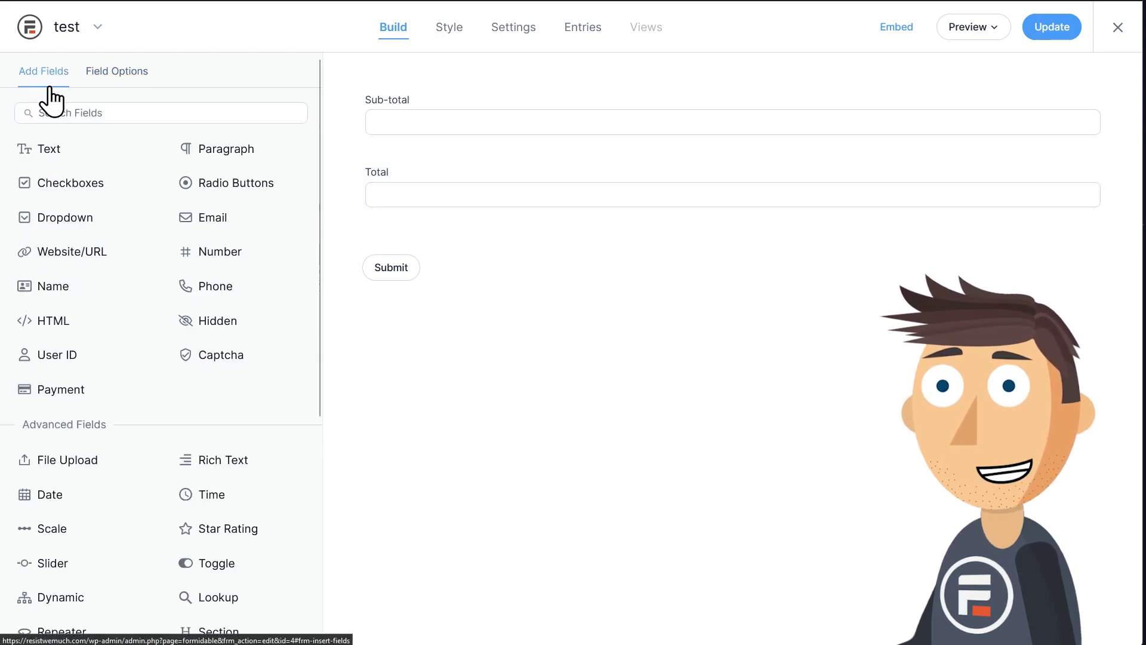
left_click(216, 322)
left_click(467, 263)
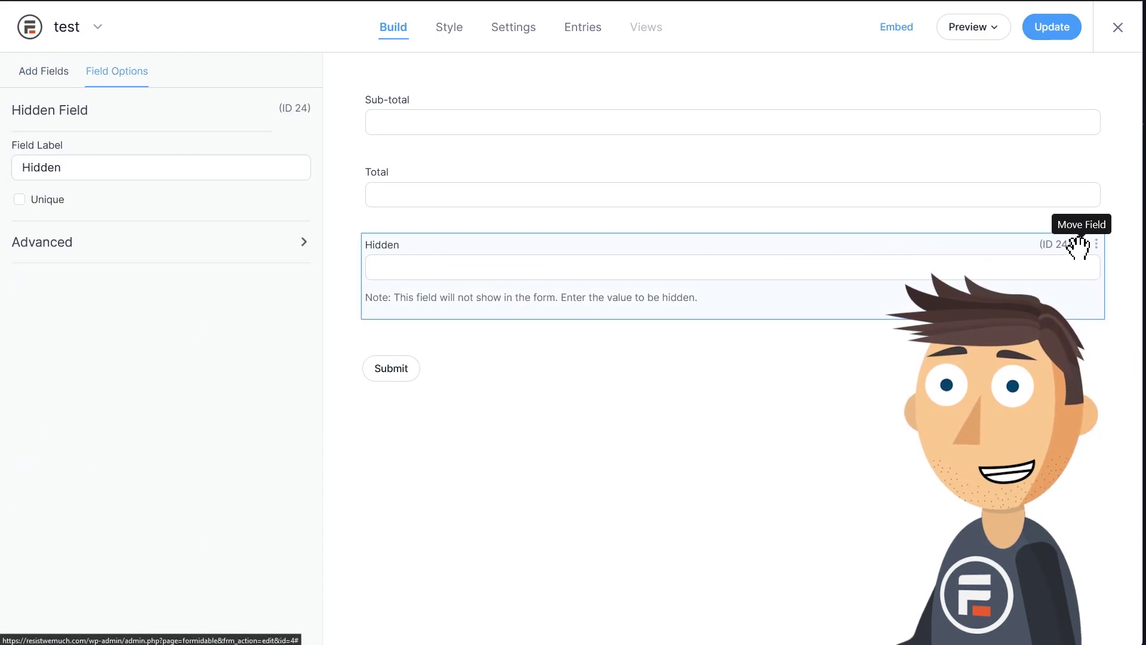
left_click_drag(1080, 244, 597, 186)
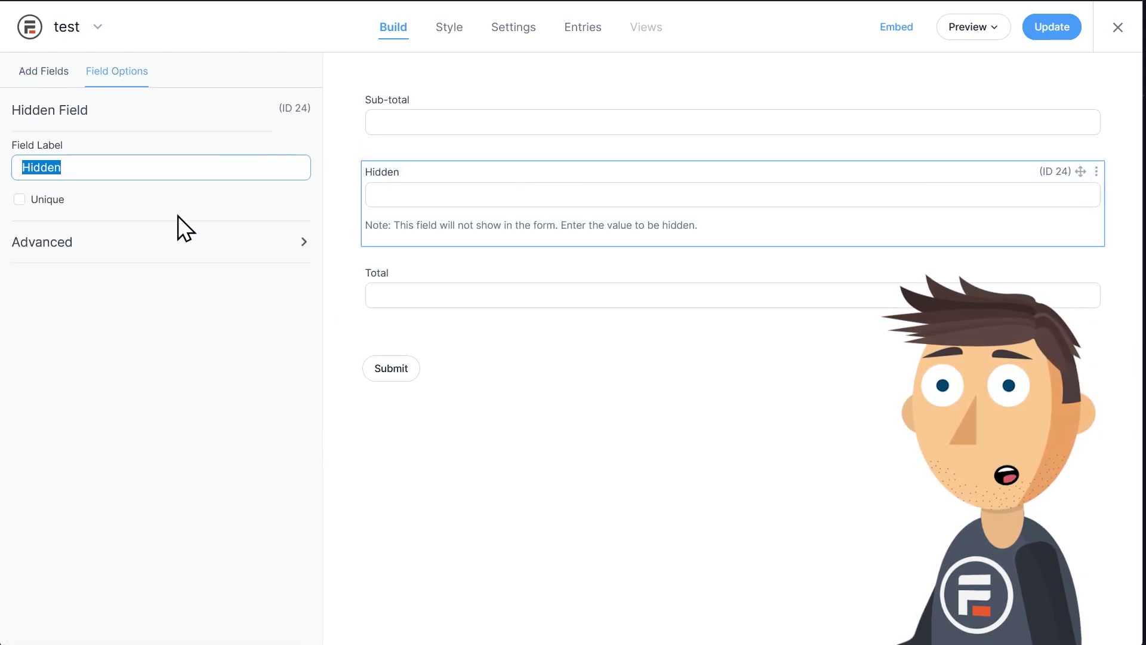
Give the hidden field default value 7.95 and relabel it Shipping.
left_click(177, 242)
left_click(210, 303)
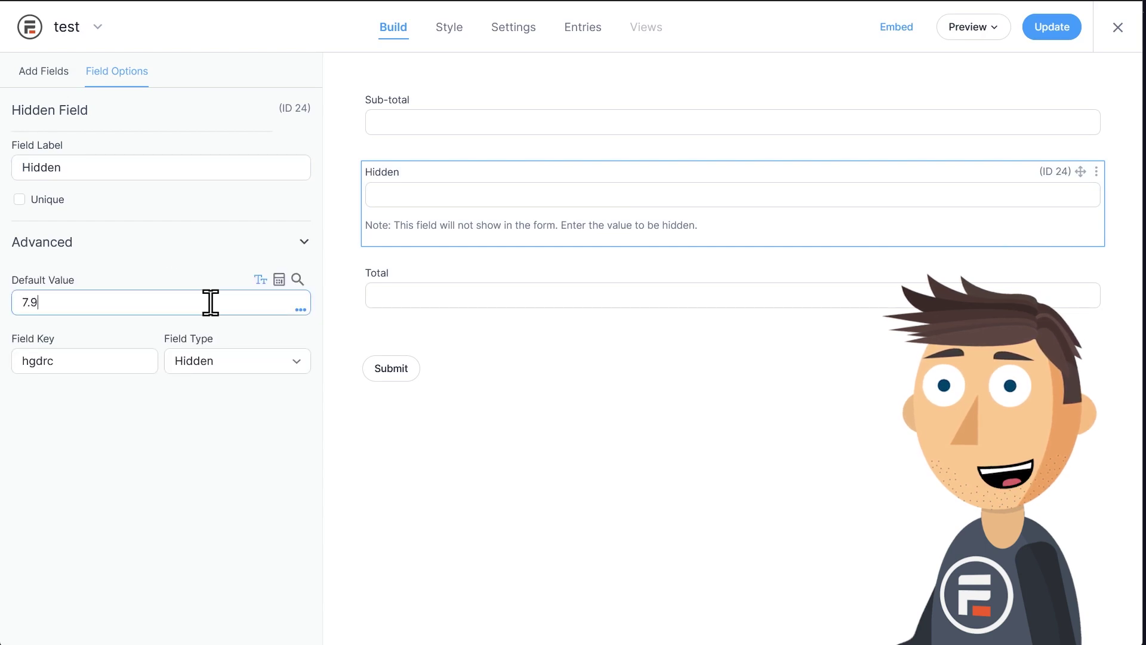
type("7.95")
left_click(457, 454)
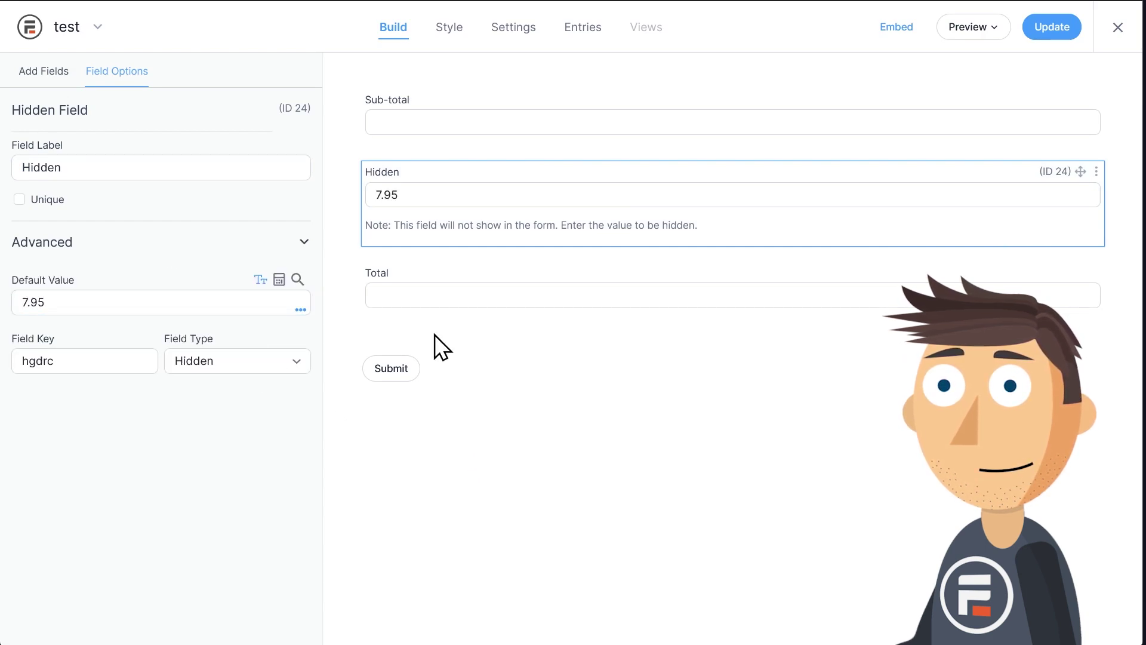
double_click(54, 162)
type("Shippi")
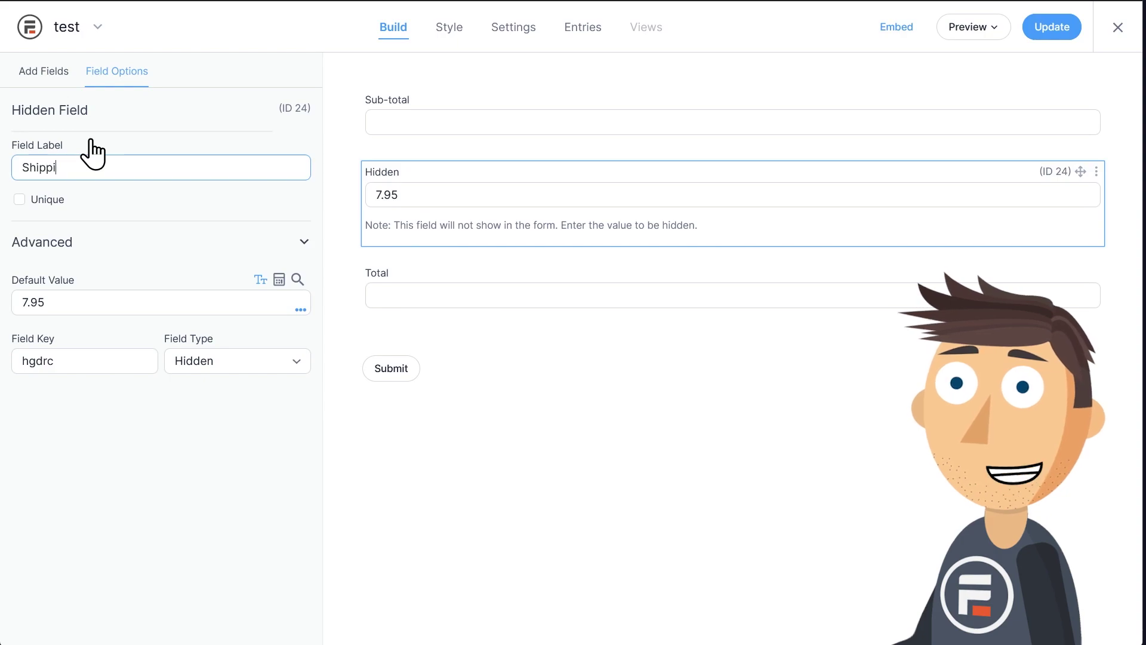
type("ng")
left_click(560, 467)
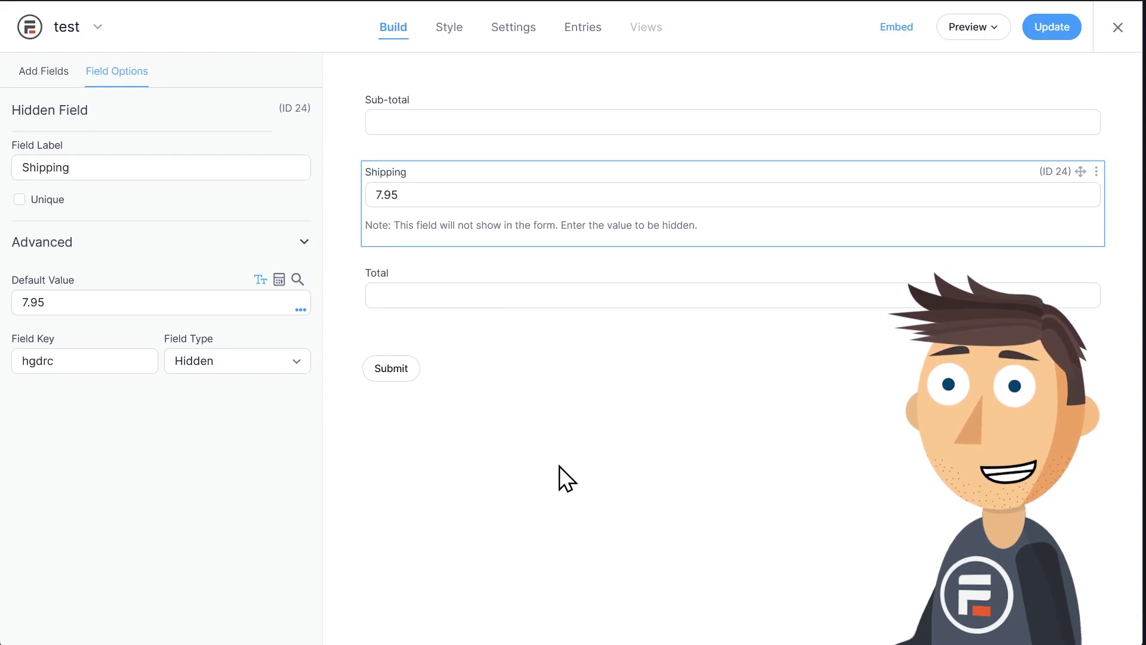
Turn Total's default value into a calculation beginning ([19] < 50, with [19] inserted from Sub-total.
left_click(482, 282)
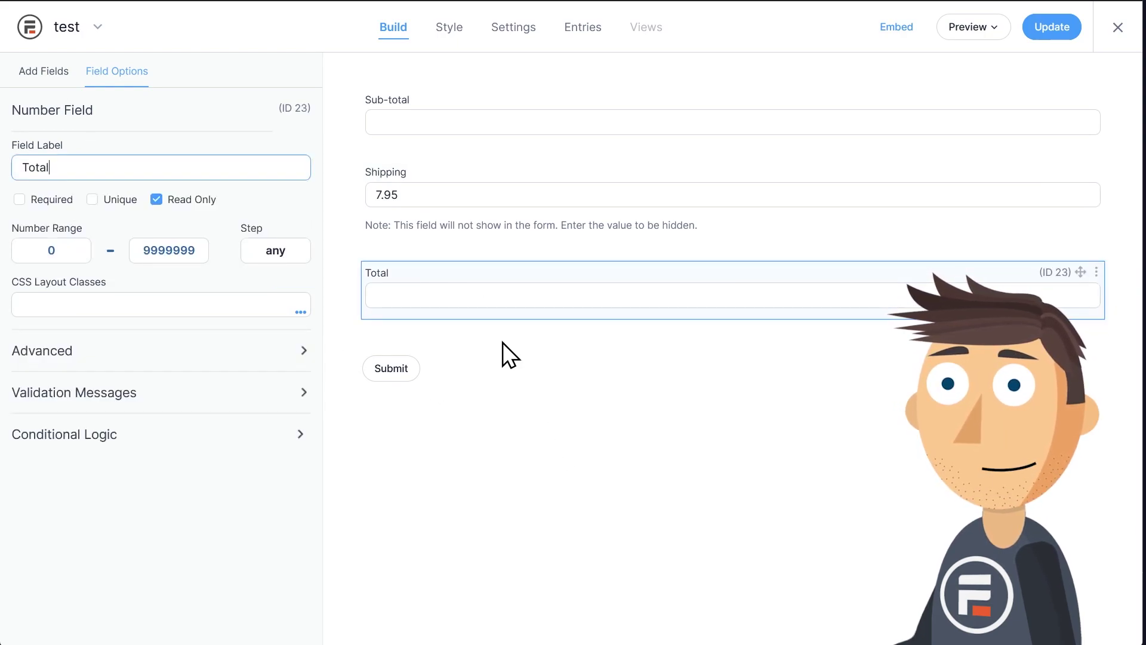
left_click(252, 349)
left_click(278, 388)
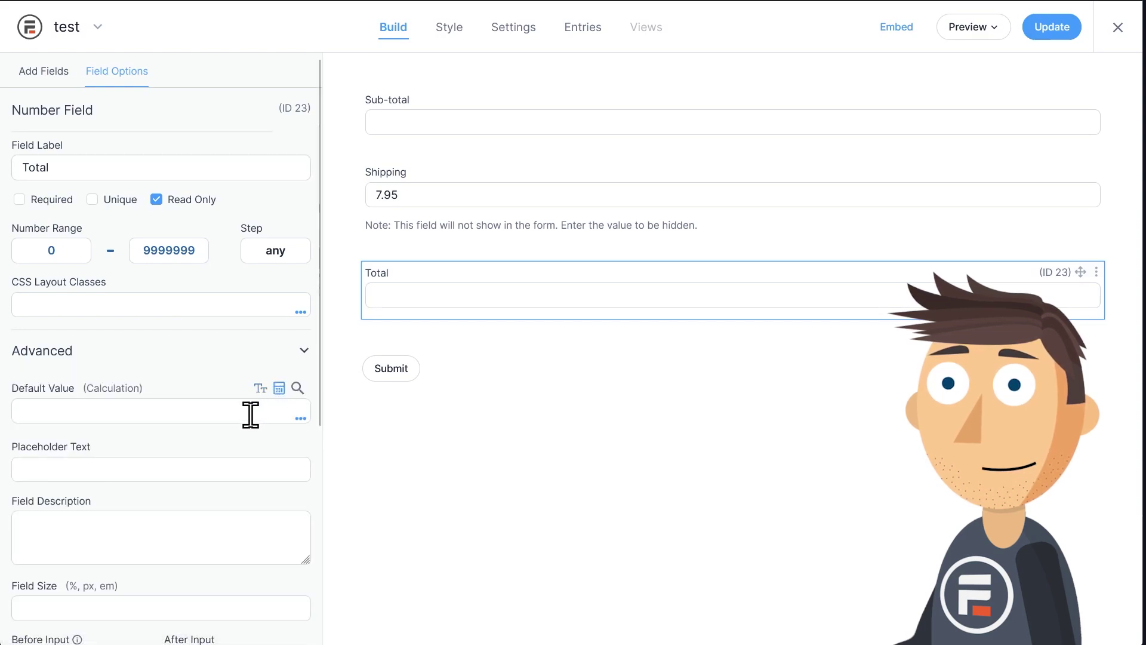
left_click(250, 414)
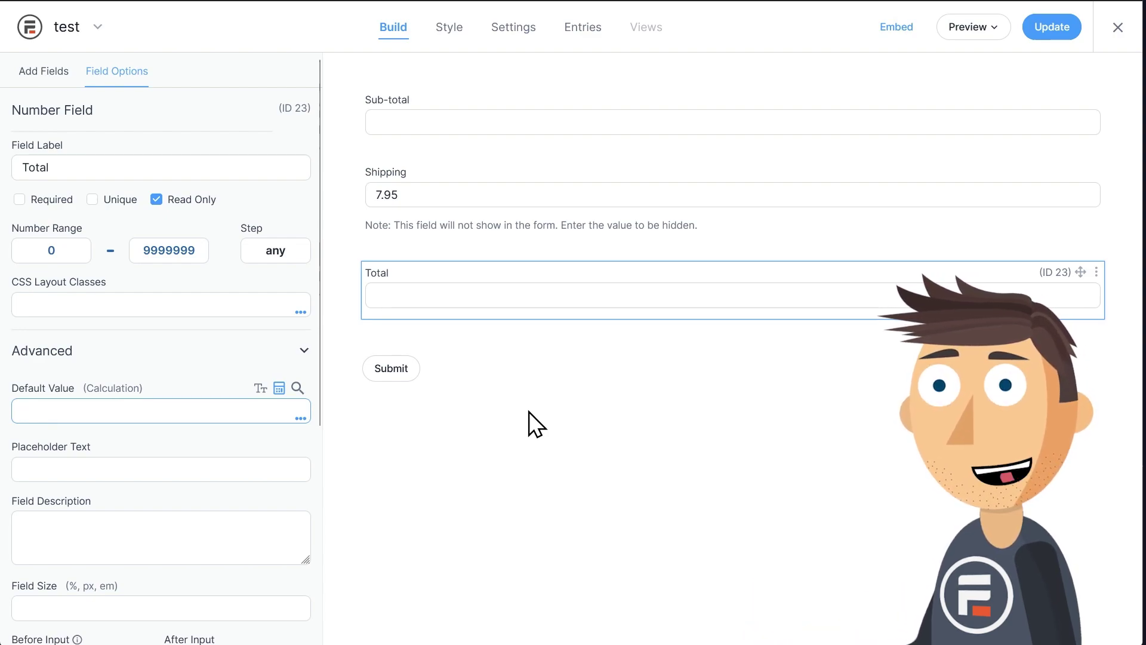
type("(")
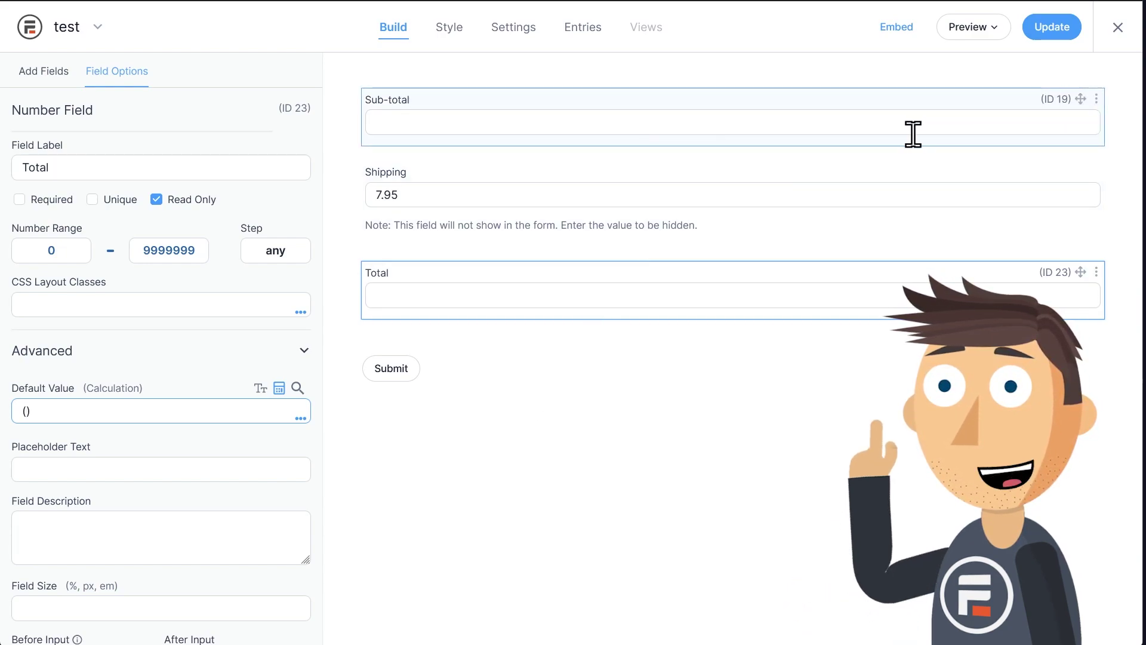
left_click(913, 134)
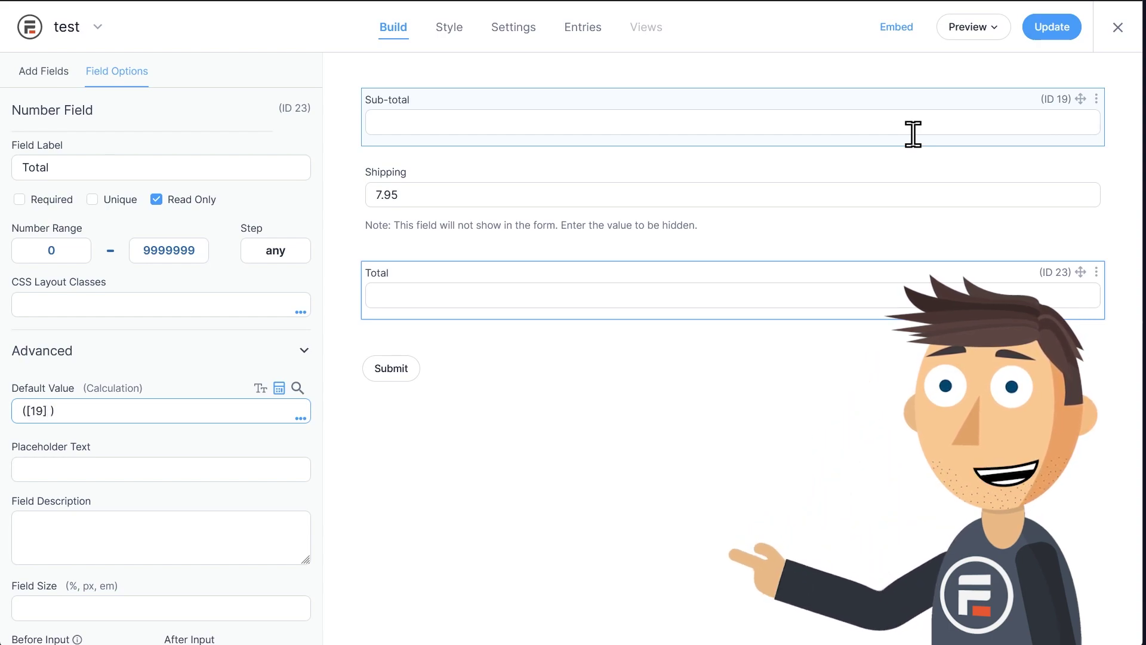
type("<")
type(" 5")
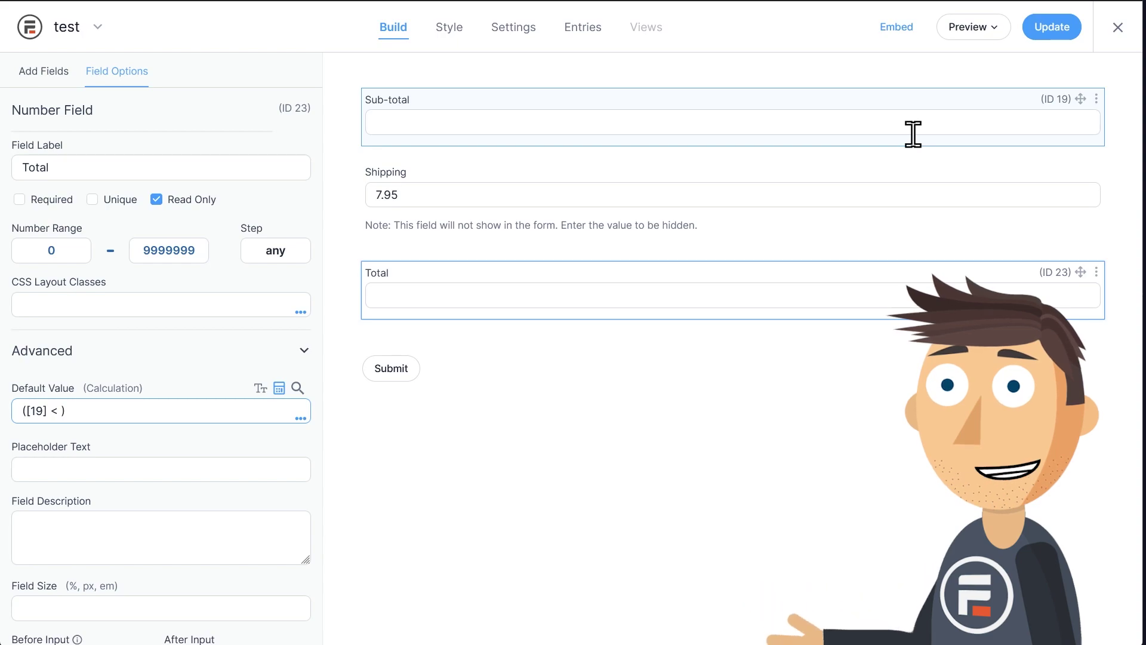
type("0")
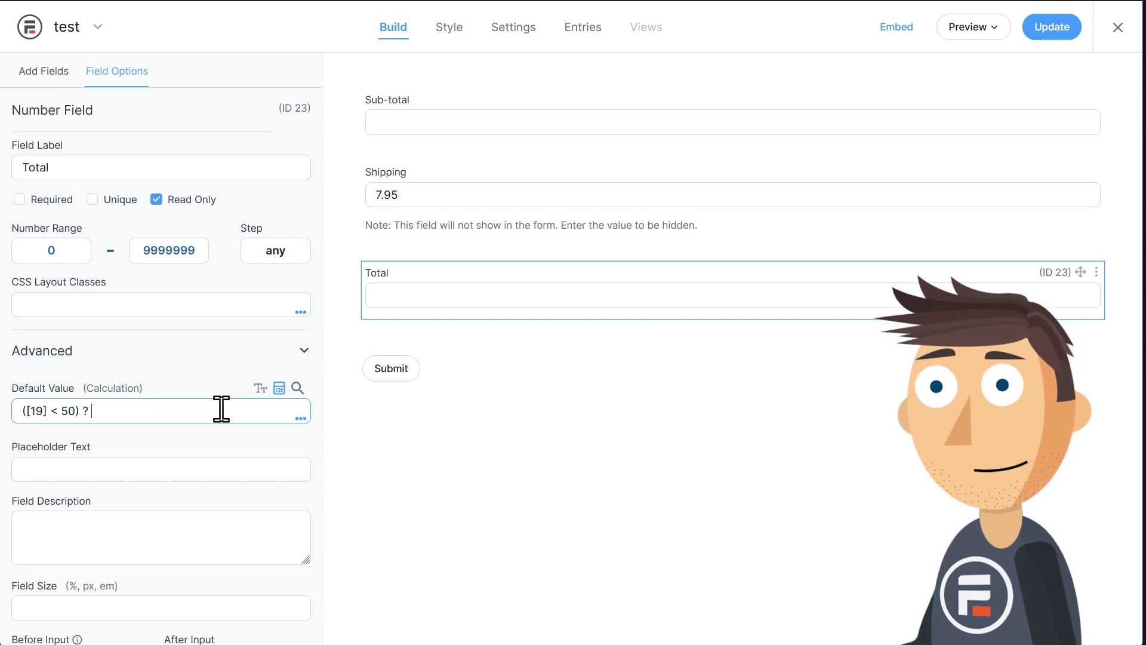
Extend Total's formula with the ([19]+[24]) branch and the : [ start of the else case.
type("()")
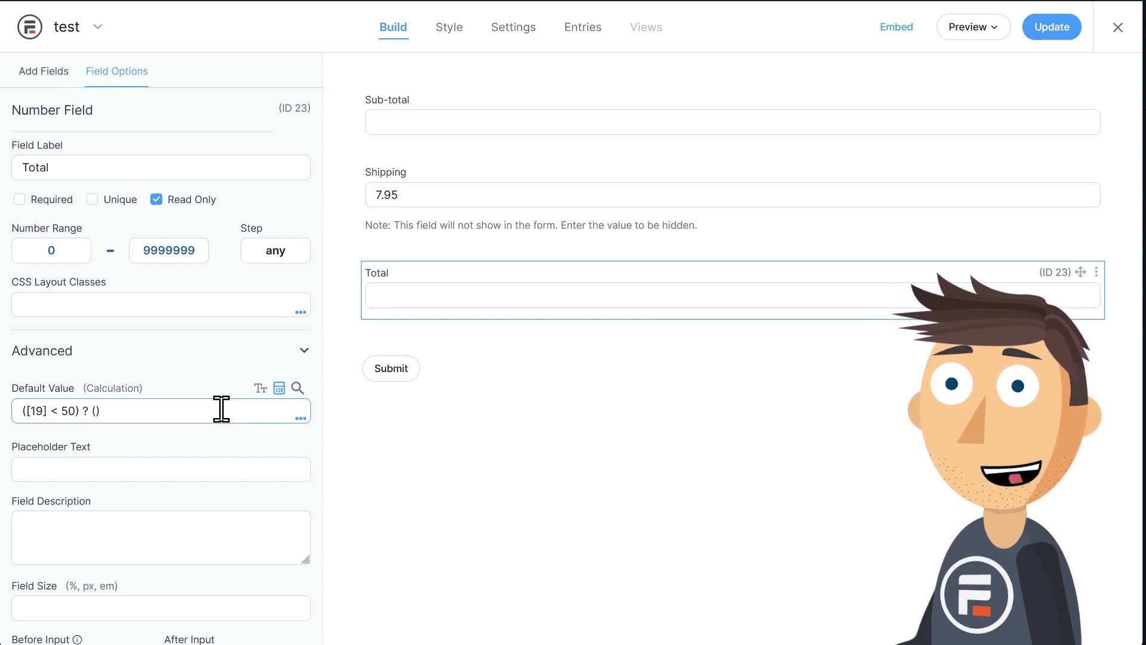
type("[19]+")
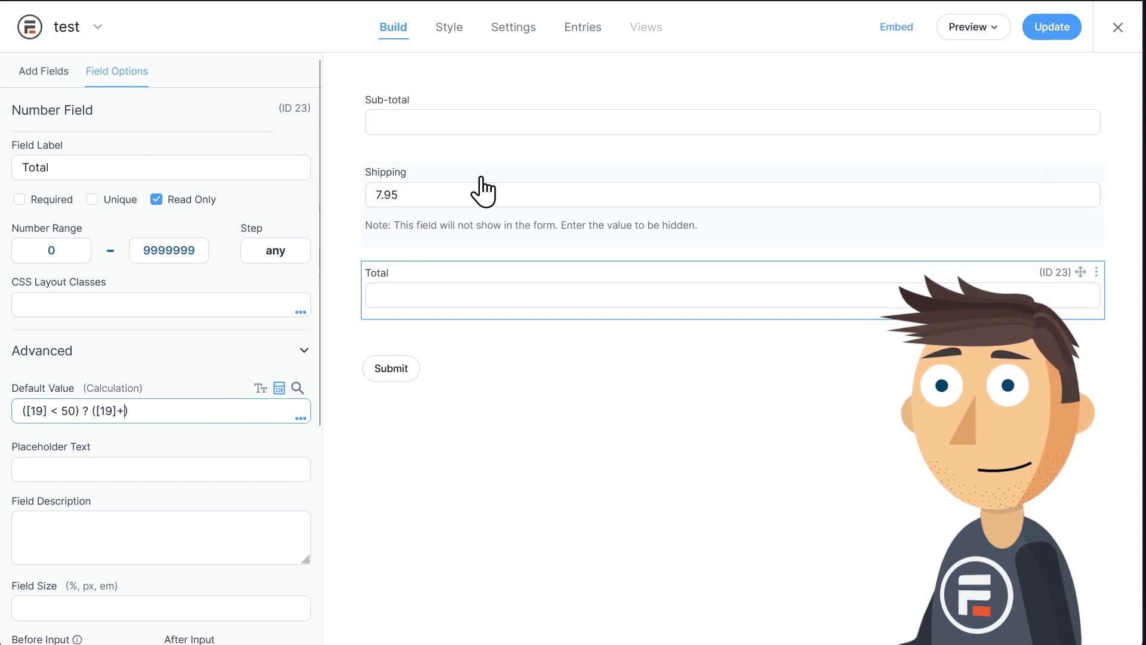
type("[24]")
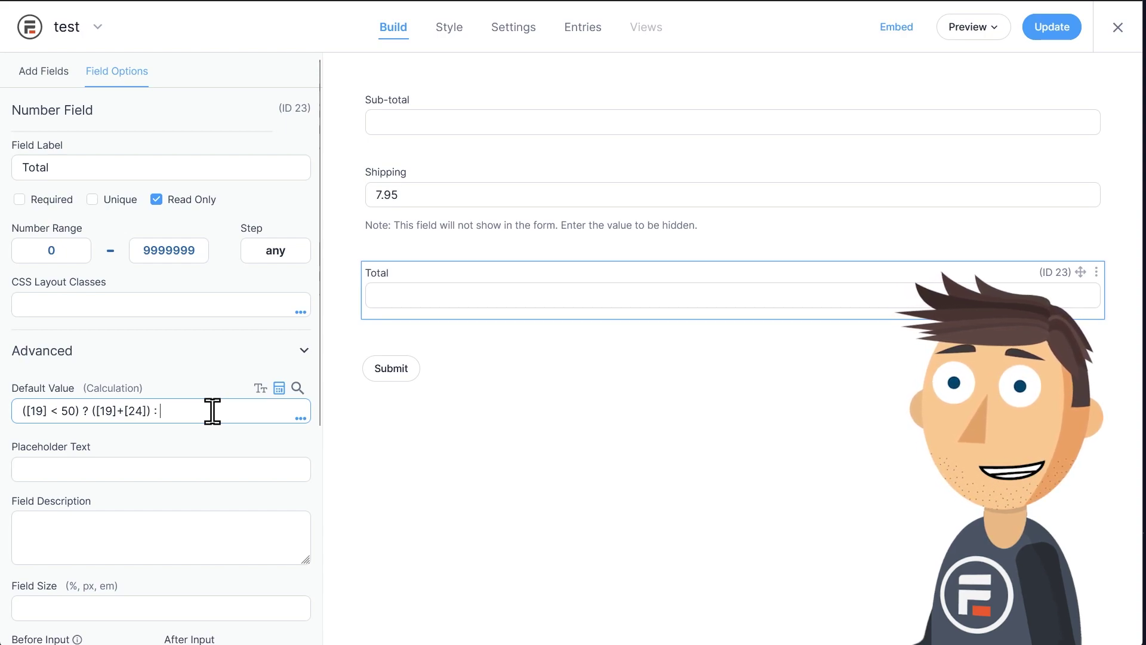
type(": ")
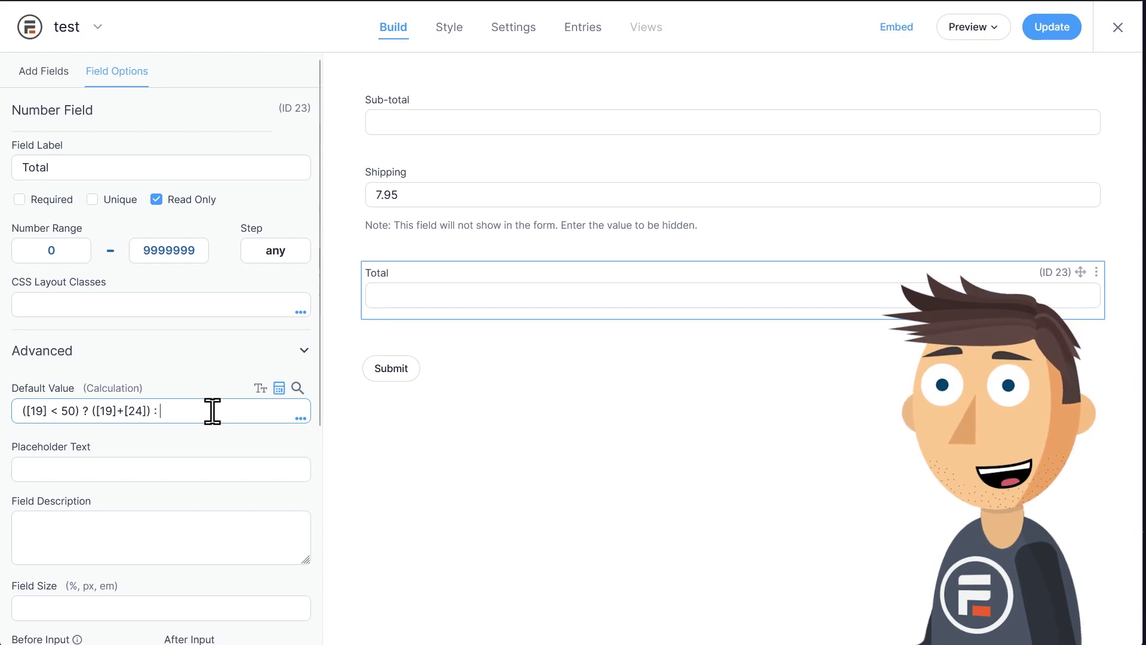
type("[19")
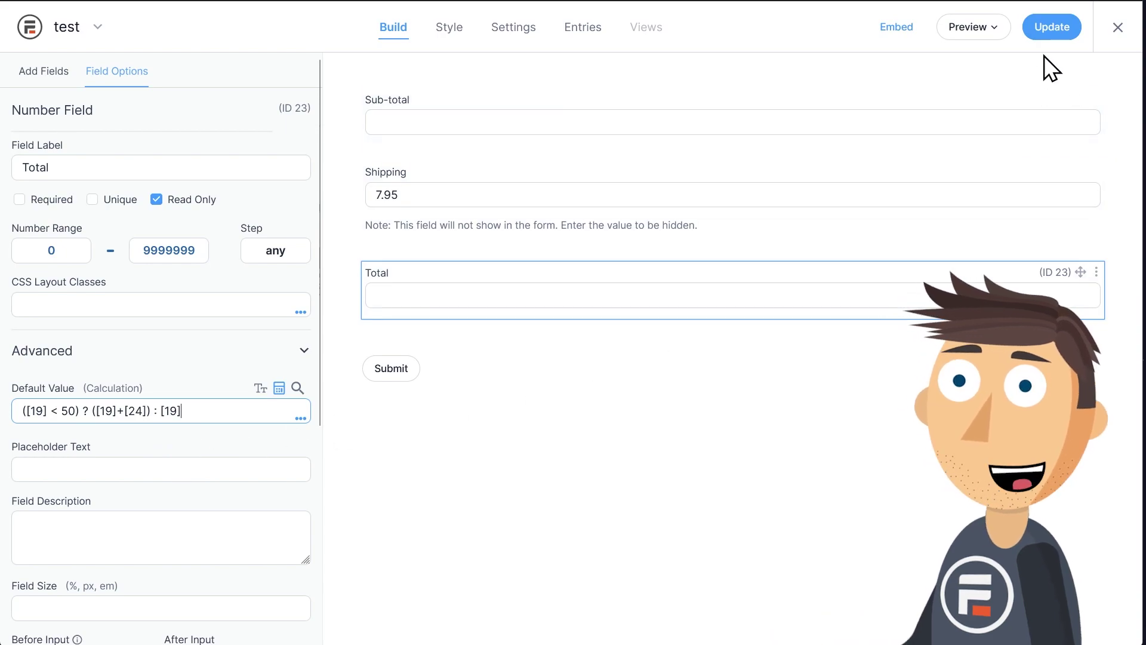
Save the form with Update and preview it on a blank page.
left_click(1050, 30)
left_click(987, 29)
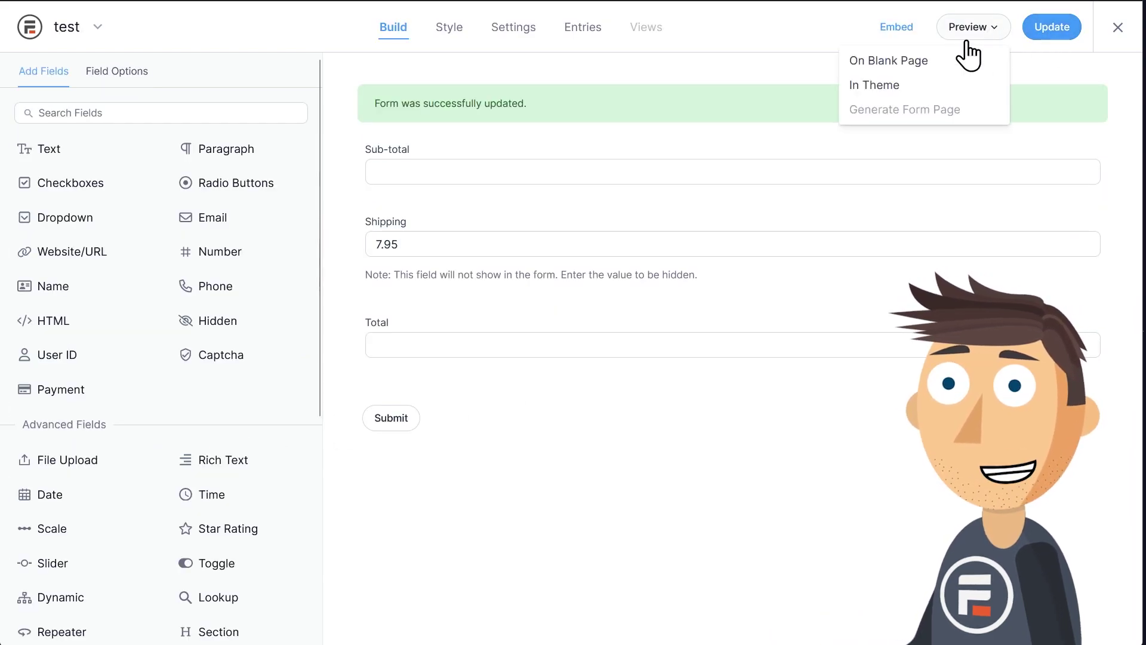
left_click(955, 55)
Enter Sub-total 50, then 49, checking Total becomes 56.95 only below 50.
left_click(801, 56)
type("50")
left_click(561, 280)
double_click(102, 52)
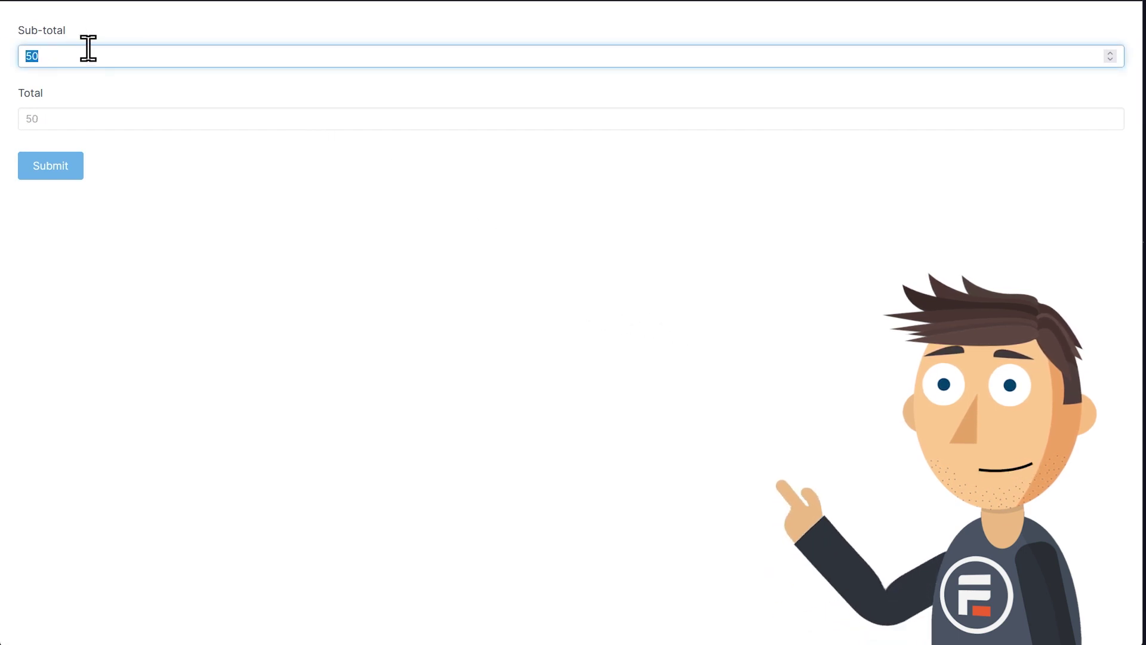
type("49")
left_click(352, 242)
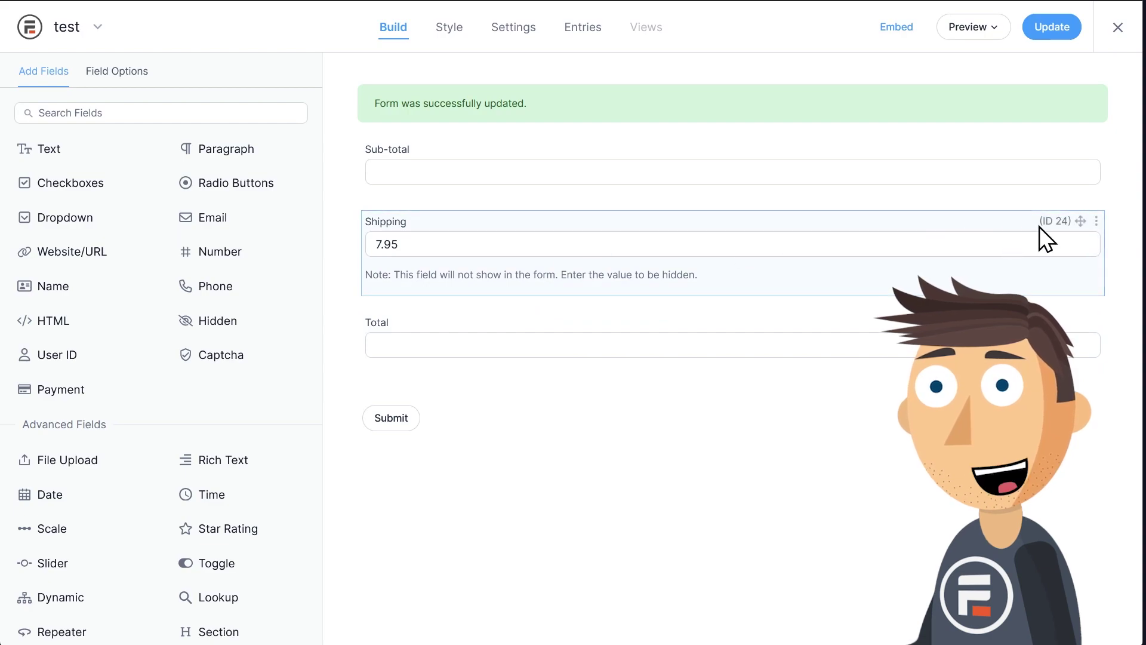
Delete the Shipping field and confirm removing its data.
left_click(1095, 221)
left_click(1025, 249)
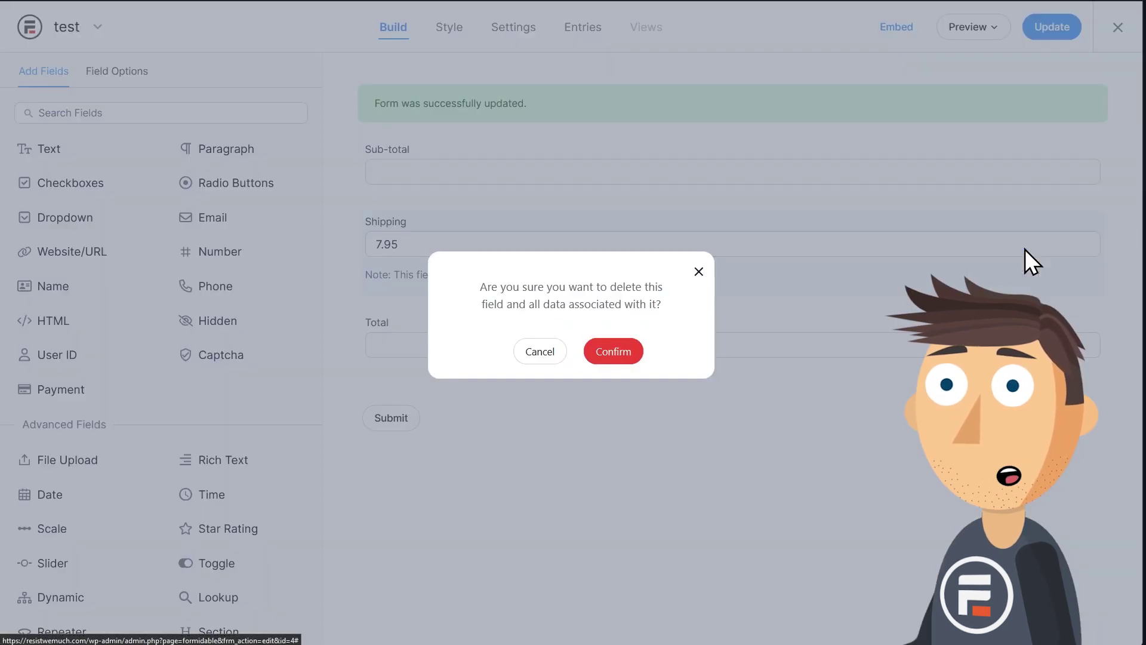
left_click(618, 352)
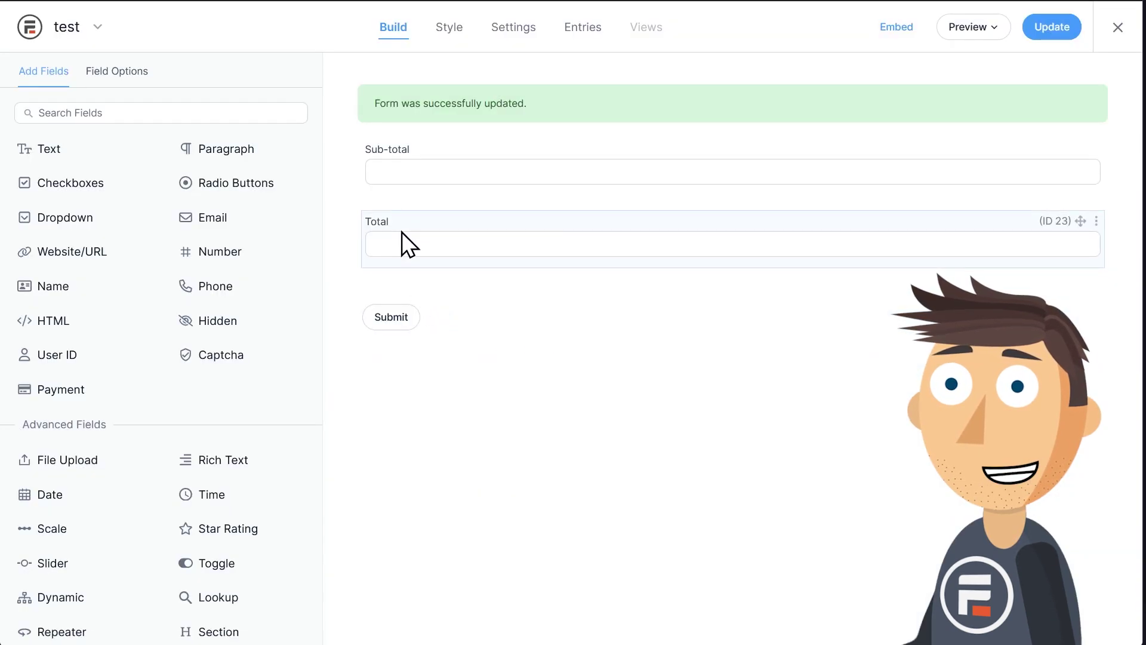
Rename the Sub-total field's label to Items.
left_click(500, 173)
triple_click(46, 166)
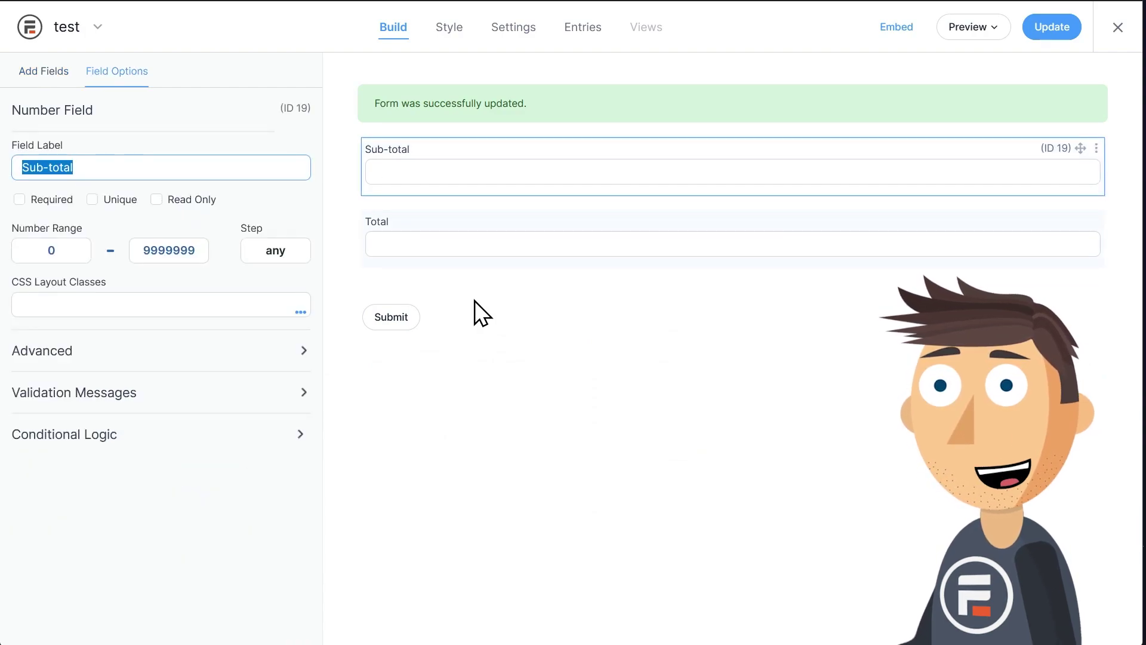
type("Items")
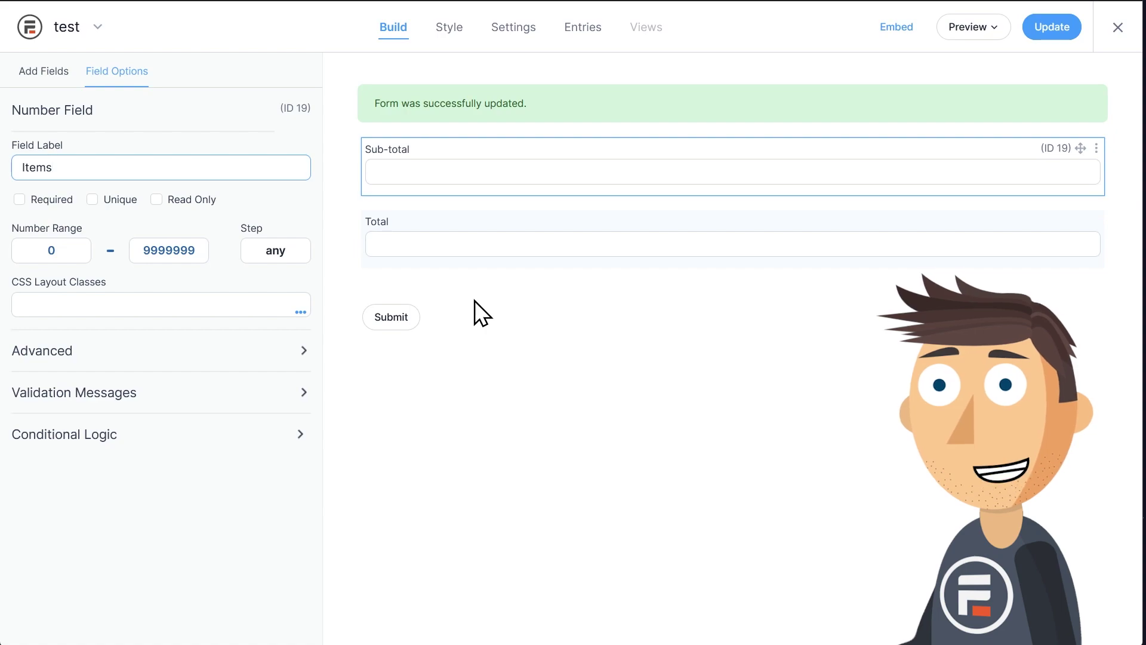
left_click(522, 309)
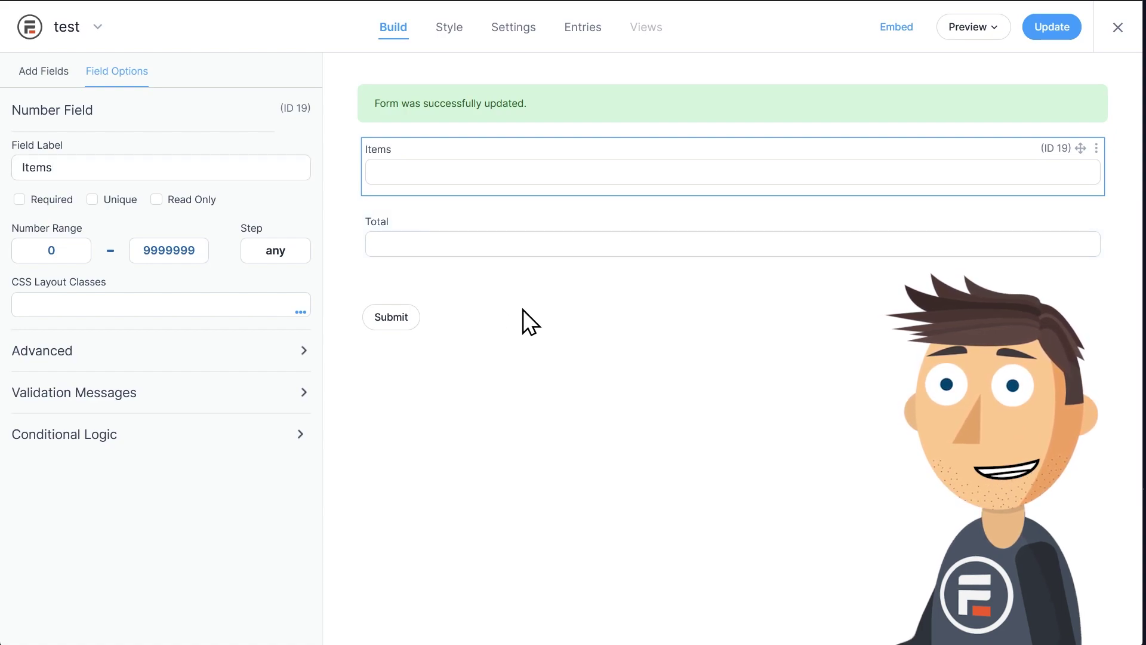
Clear the old shipping formula from Total's calculated default value.
left_click(430, 239)
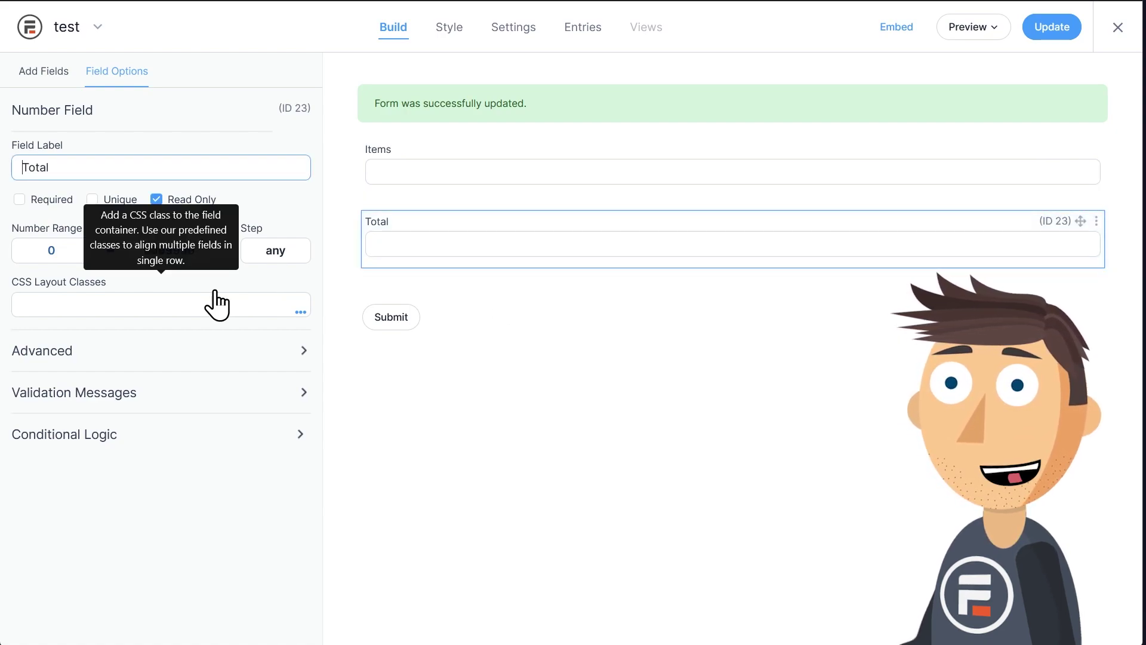
left_click(192, 350)
scroll(199, 343, "down", 1)
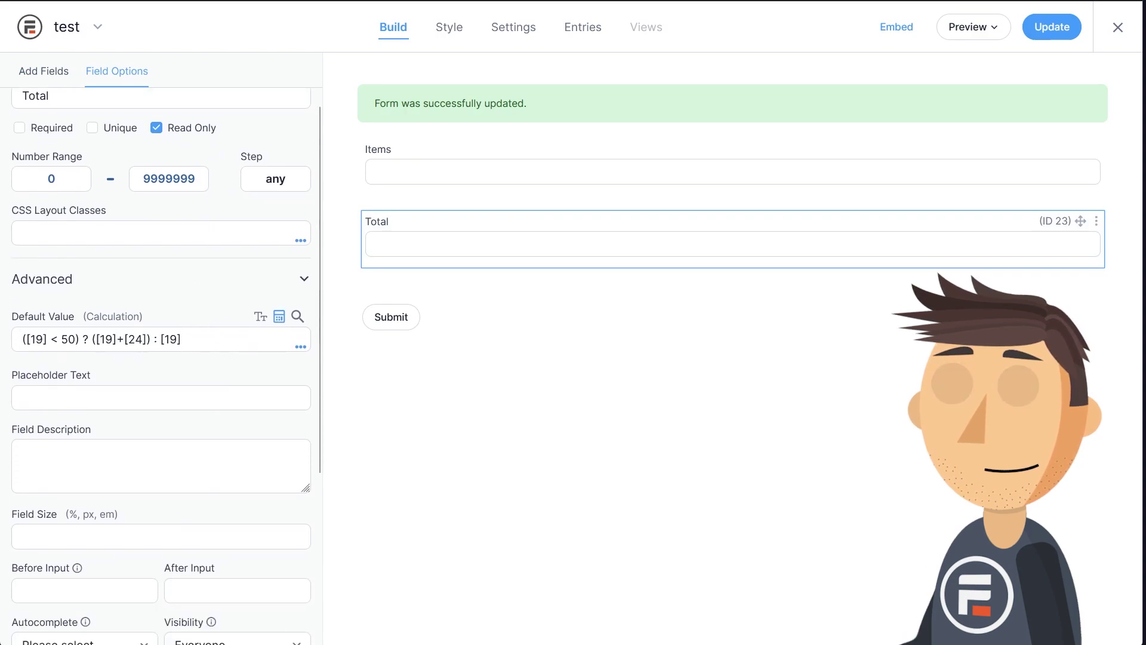
left_click(191, 339)
key("ctrl+a")
key("BackSpace")
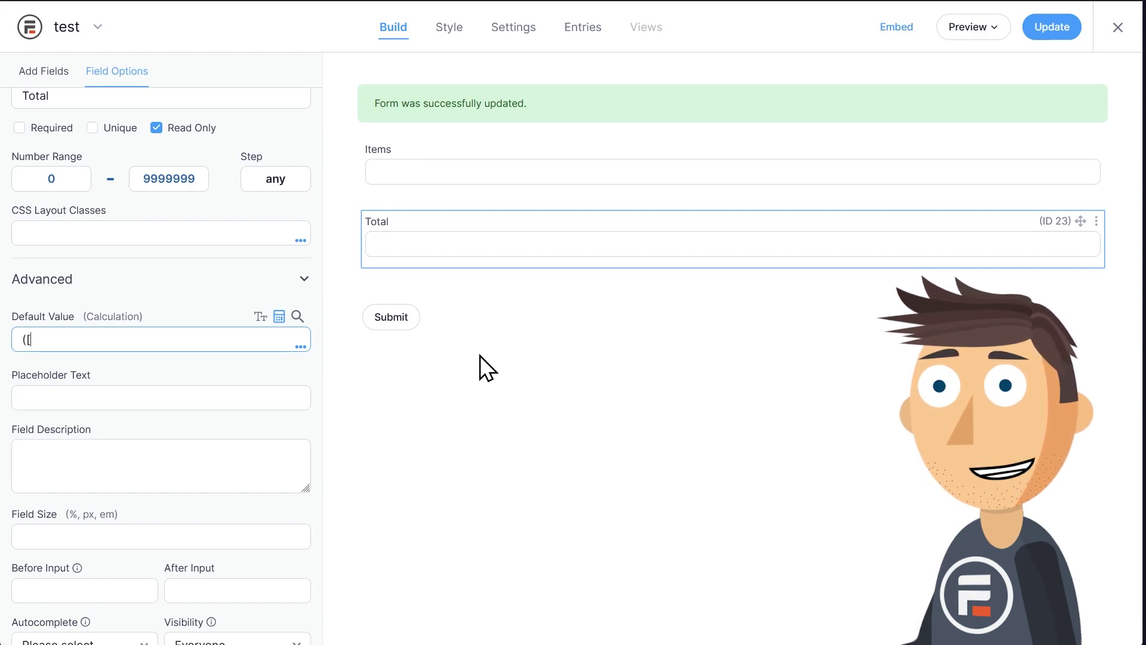
Enter the tiered formula ([19] > 1000) ? [19] : ([19] > 500) ? (2 * [19]) : (4 * [19]).
type("19")
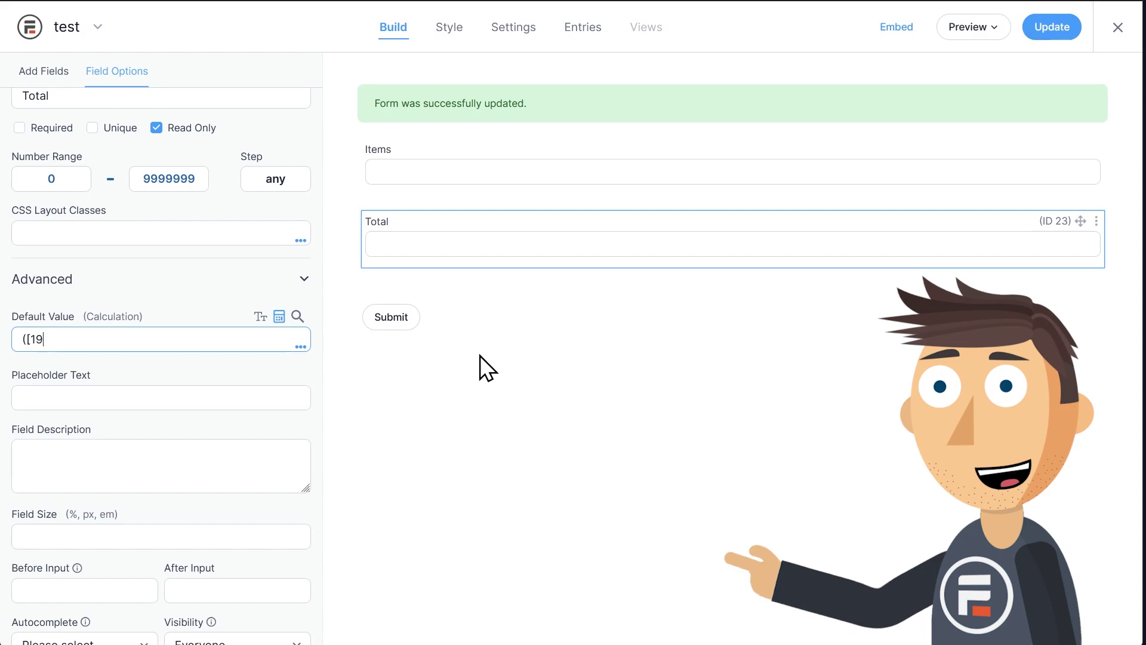
type("] > 1000)")
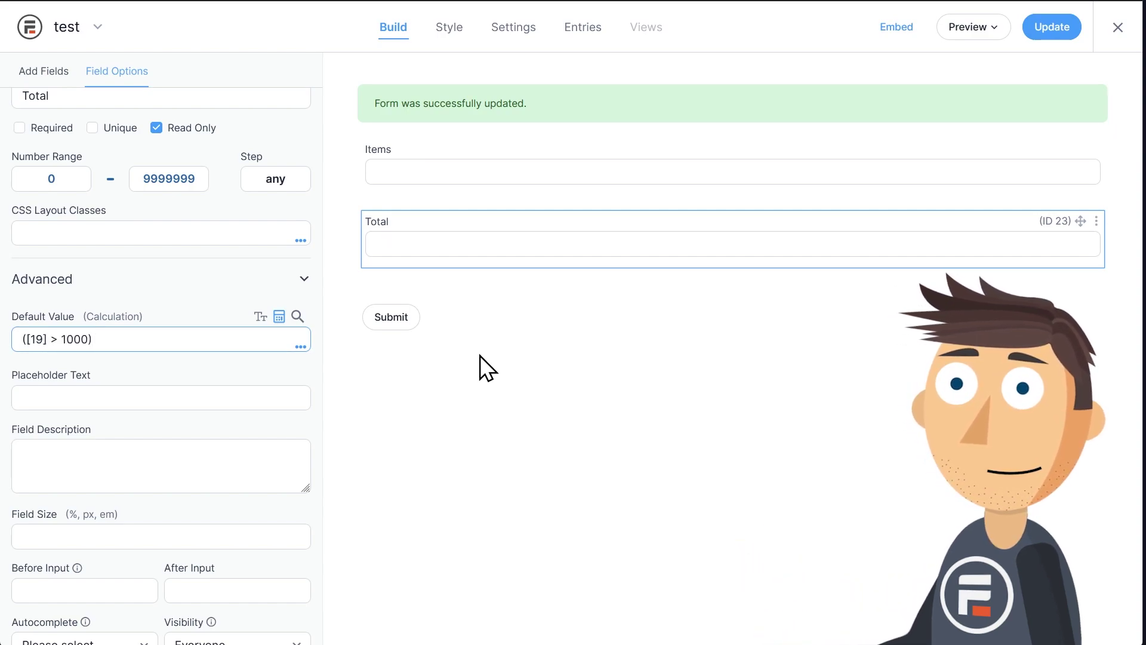
type(" ?")
type(" ()")
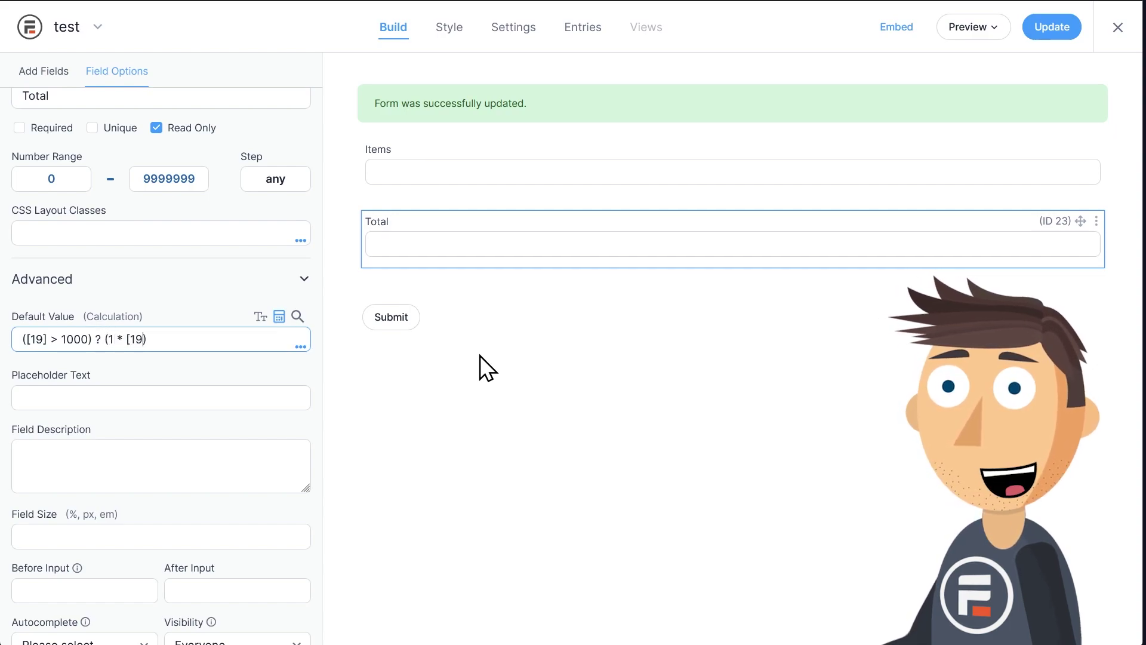
key("Left")
key("Left")
key("Left")
key("Left")
key("BackSpace")
key("BackSpace")
key("BackSpace")
key("BackSpace")
key("BackSpace")
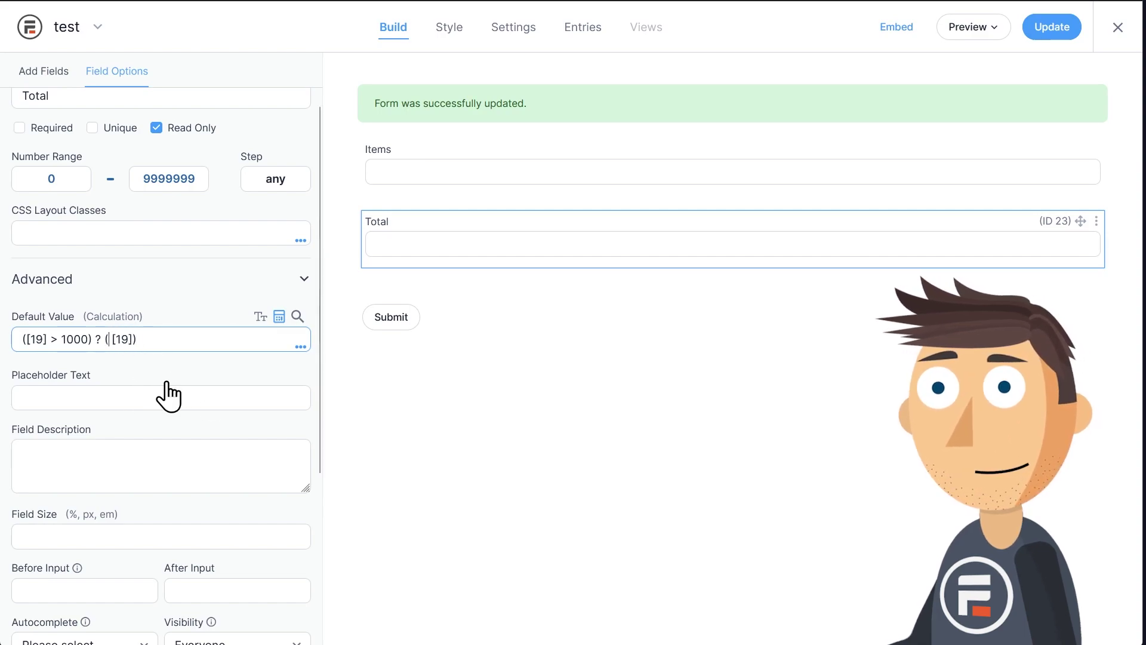
type(":")
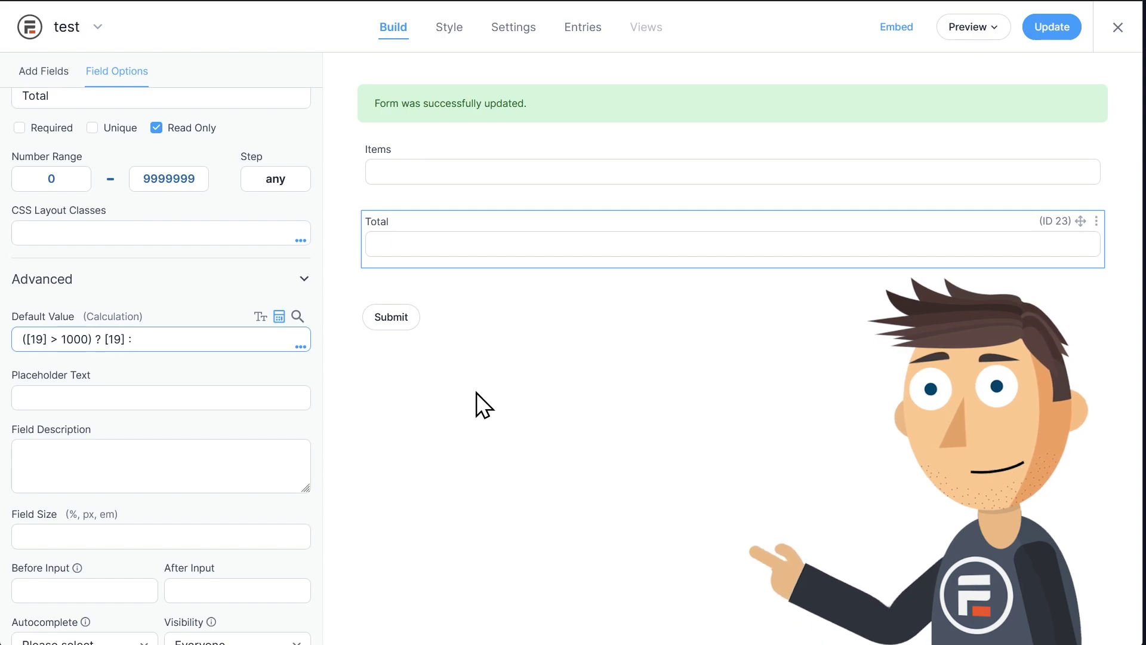
type(" ([19])")
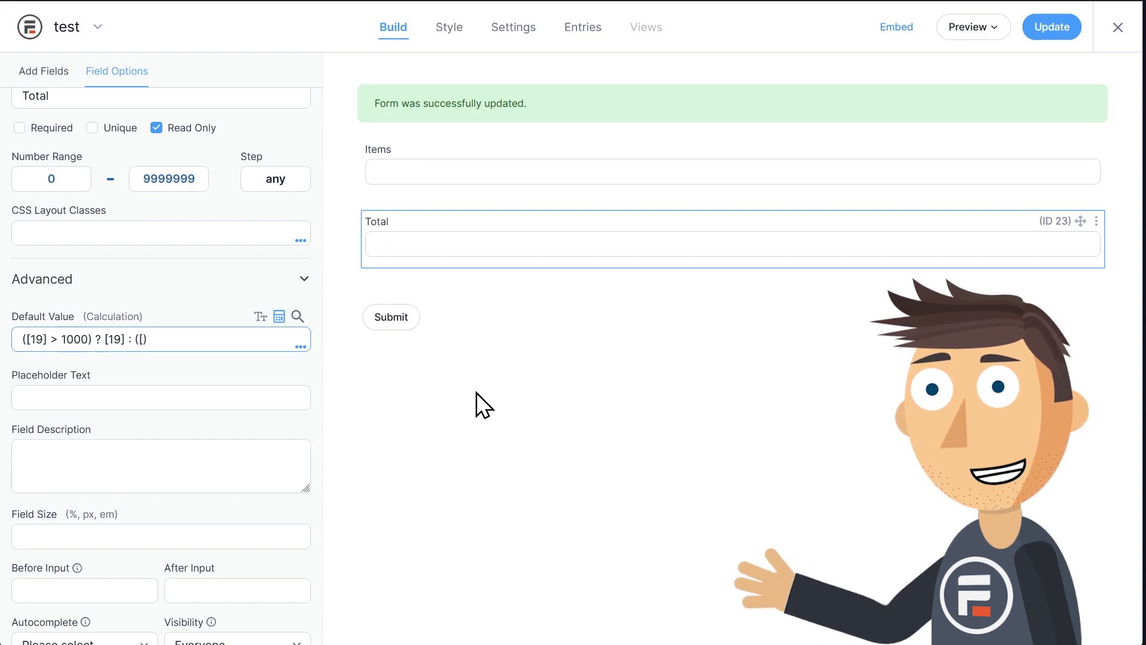
key("Left")
type("> 500)")
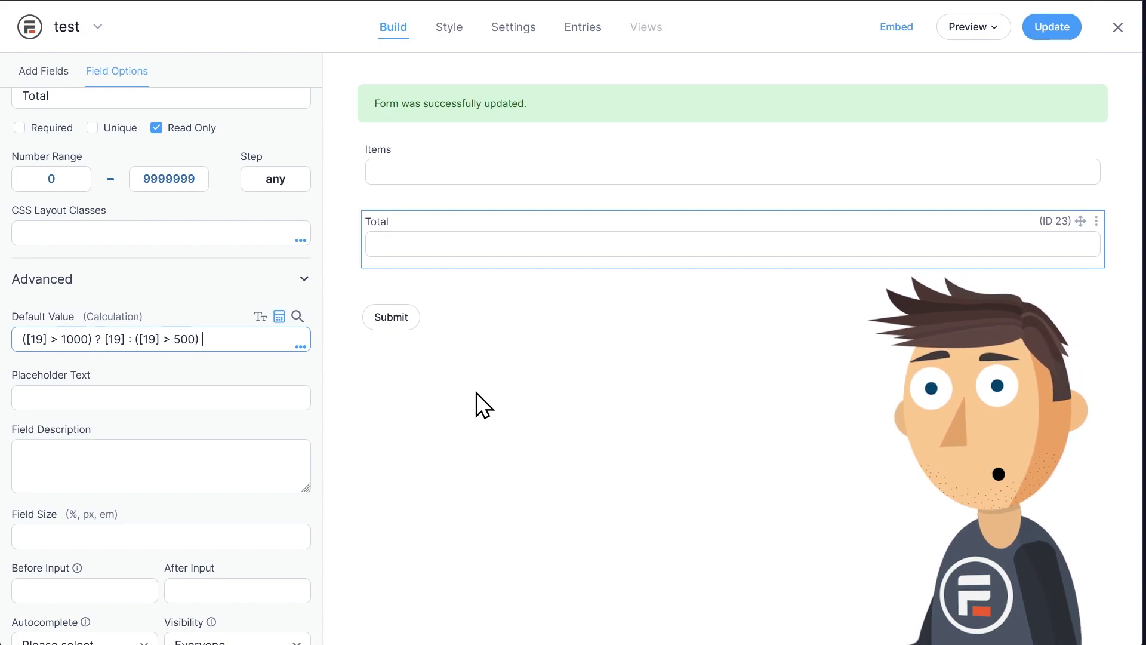
type(" ? (2 * ")
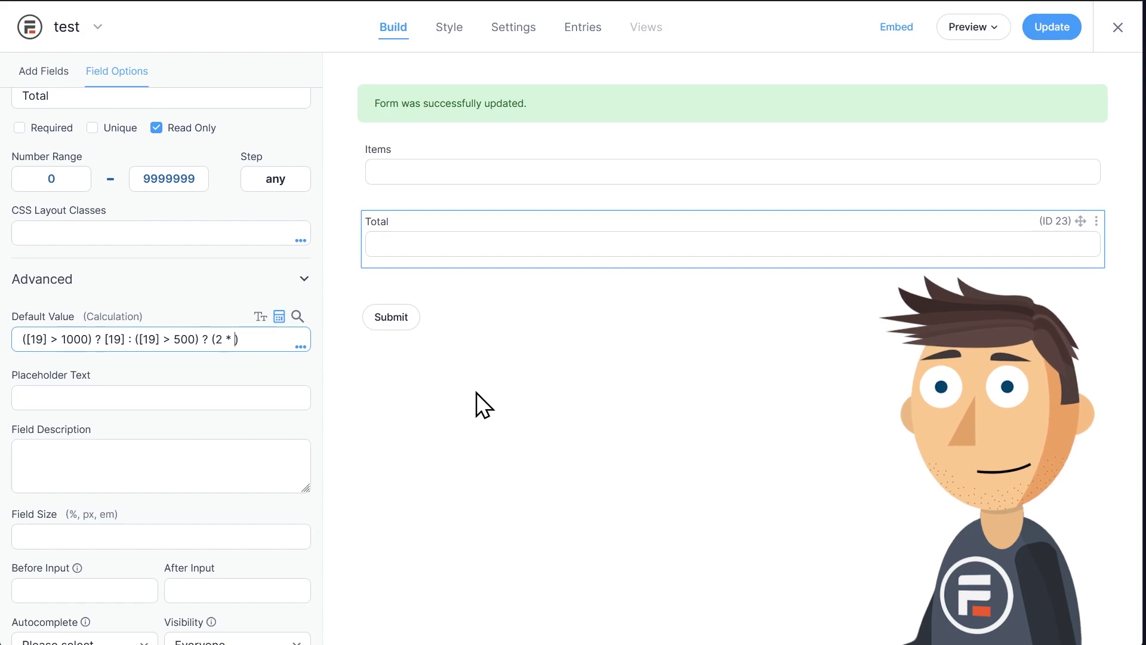
type("[19]")
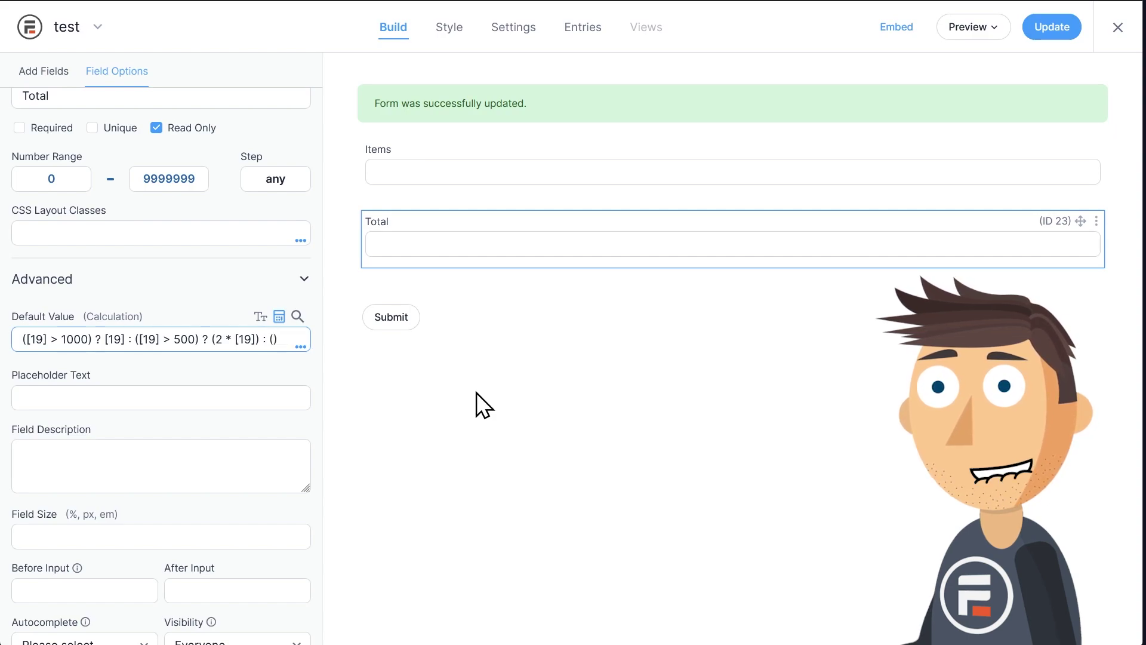
type("* [19]")
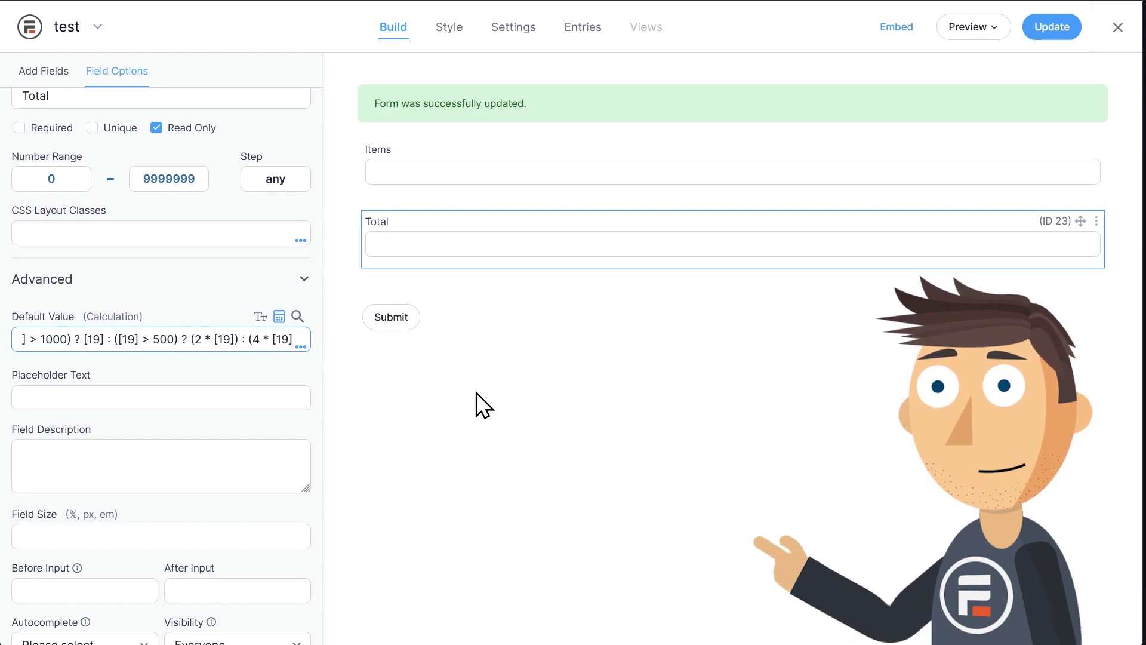
key("Tab")
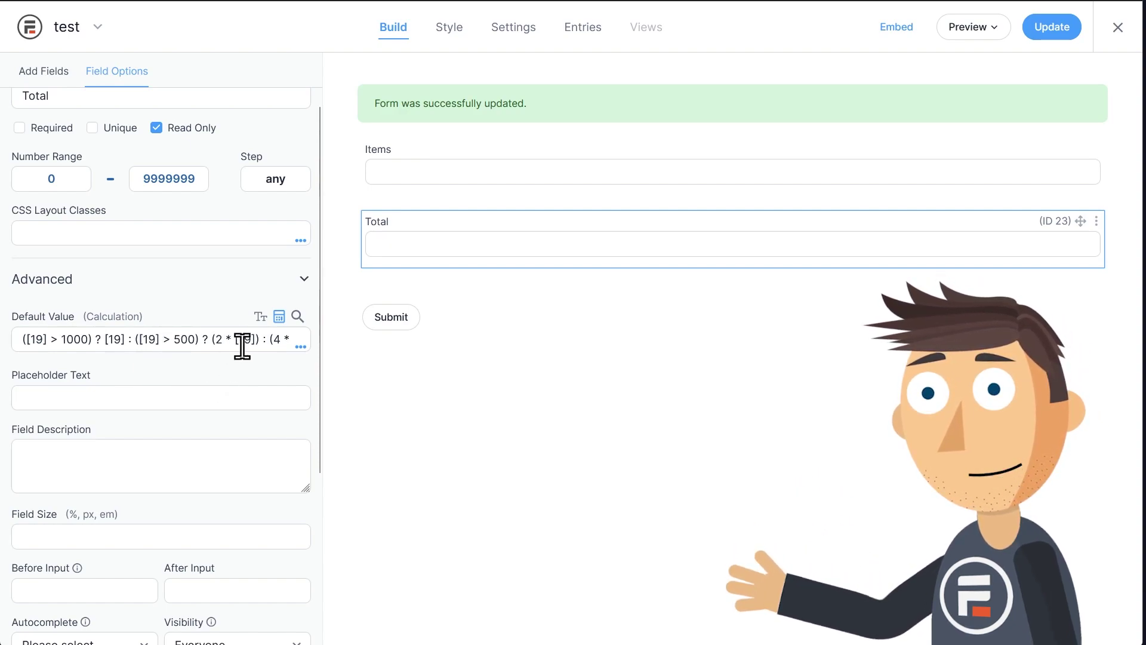
triple_click(292, 340)
left_click(283, 339)
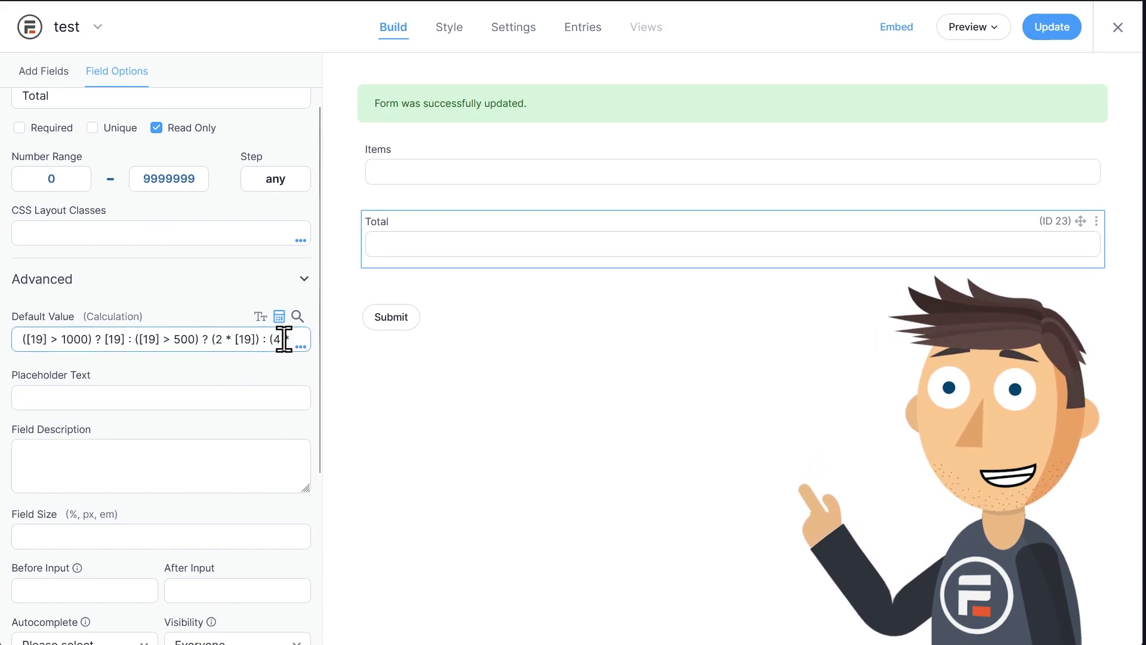
key("Right")
key("Right")
key("Right")
key("Right")
key("Right")
key("Right")
key("Right")
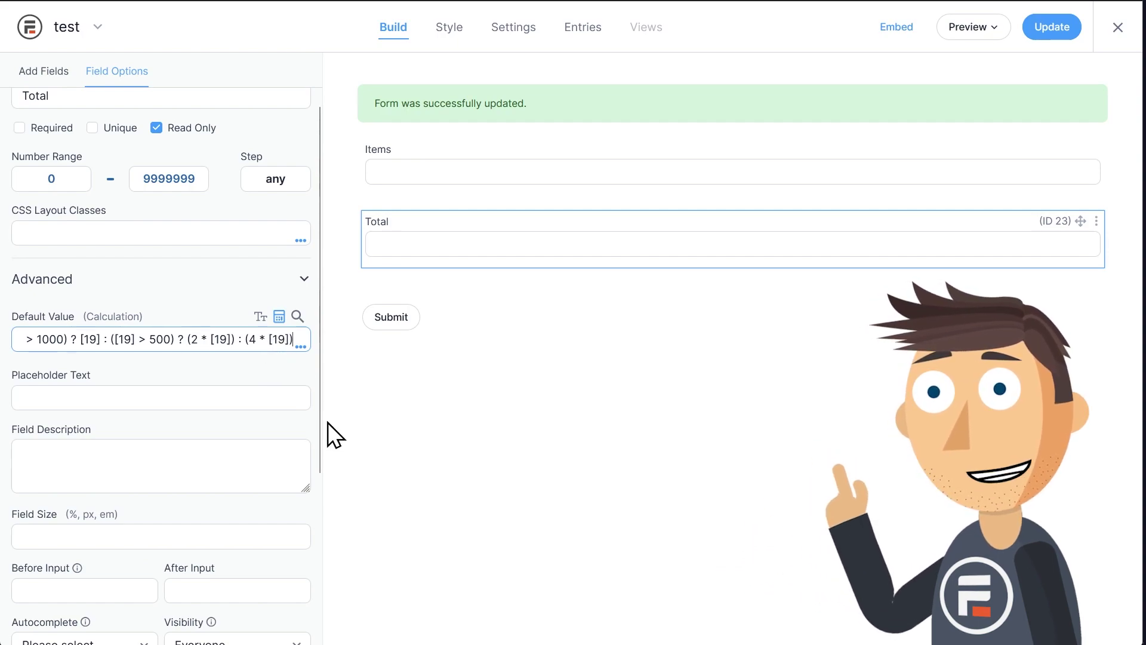
Save the tiered-formula form and open its blank-page preview.
left_click(1051, 37)
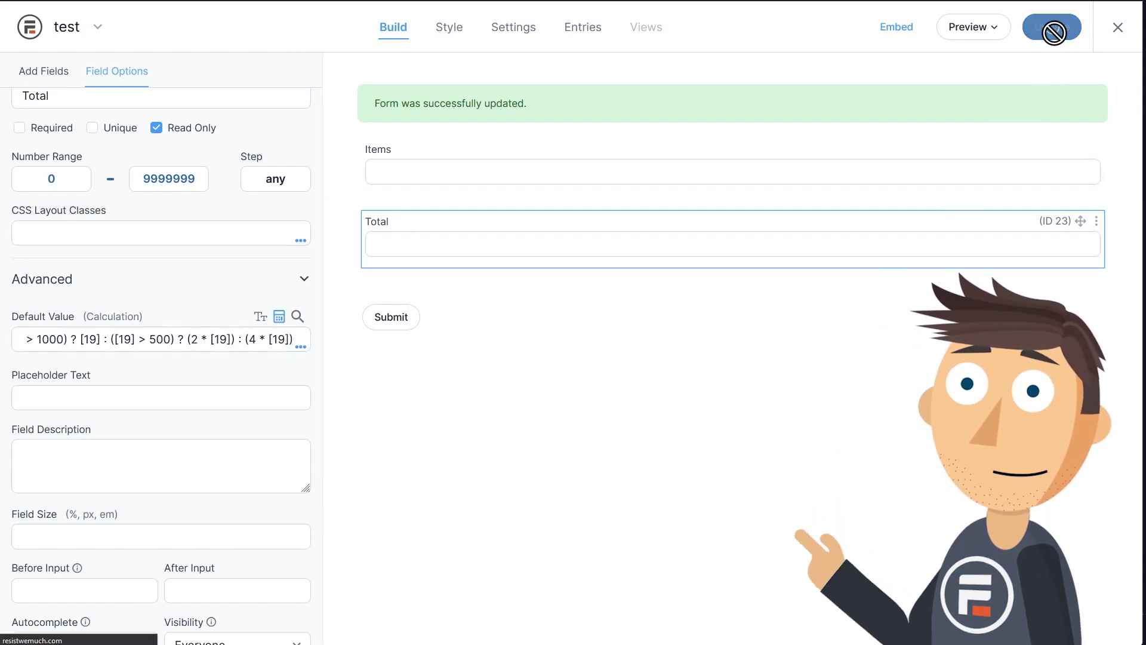
left_click(979, 30)
left_click(937, 64)
Test Items at 1000, 1001 and 500, getting Totals of 2000, 1001 and 2000.
left_click(189, 55)
type("1000")
left_click(370, 242)
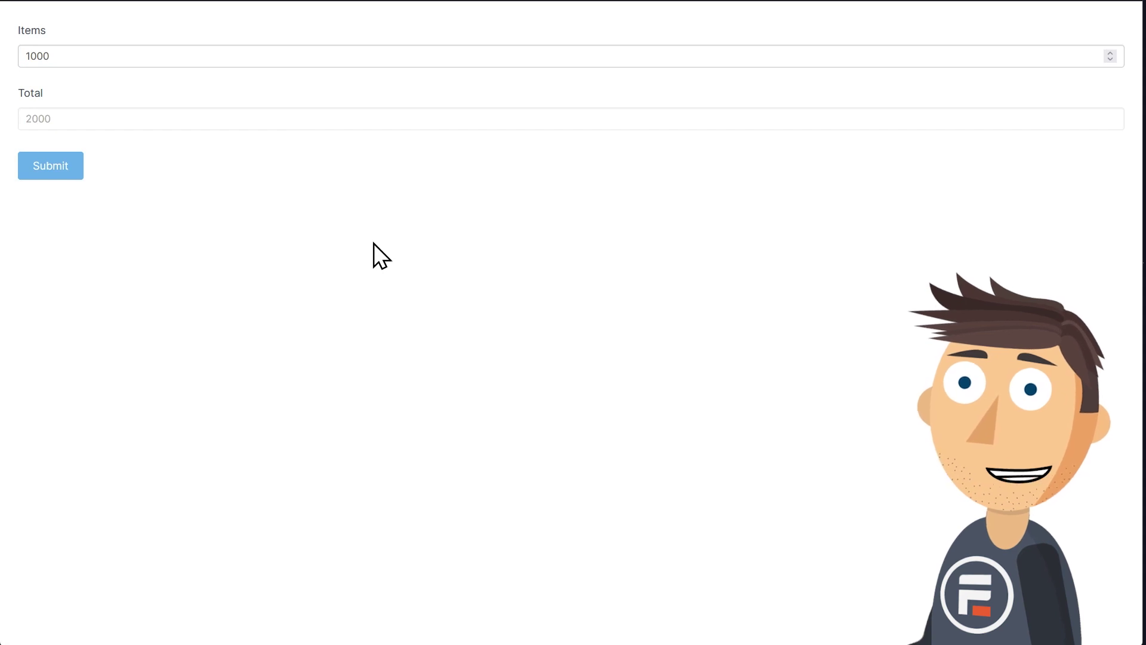
left_click(138, 56)
key("BackSpace")
type("1")
left_click(321, 277)
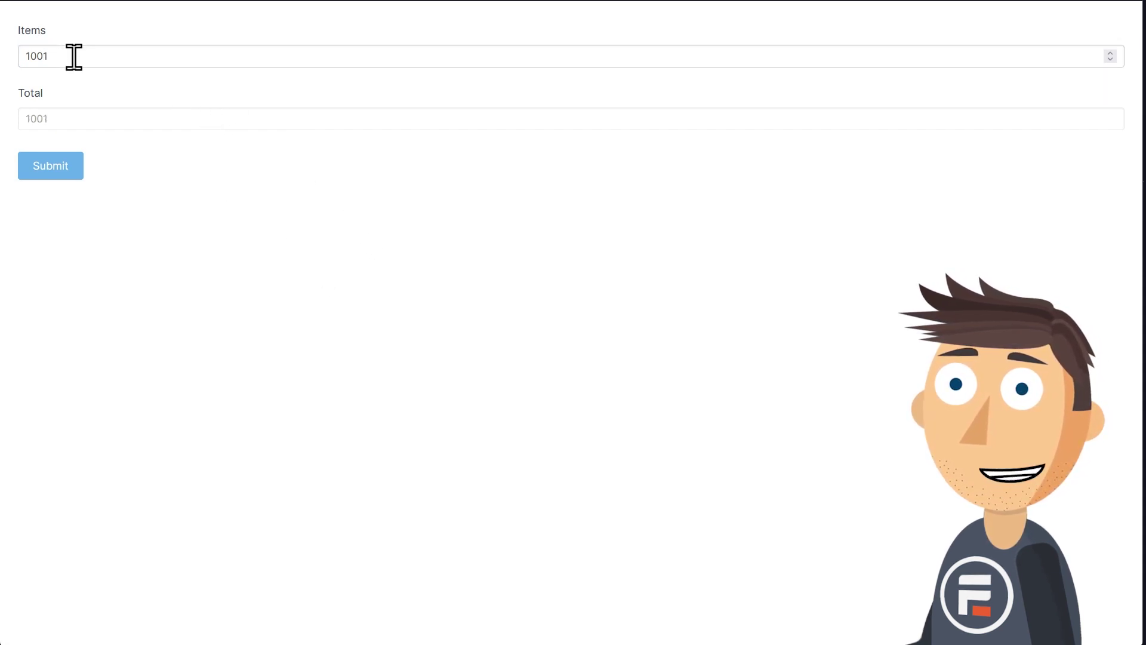
double_click(118, 54)
type("500")
left_click(264, 253)
left_click(112, 58)
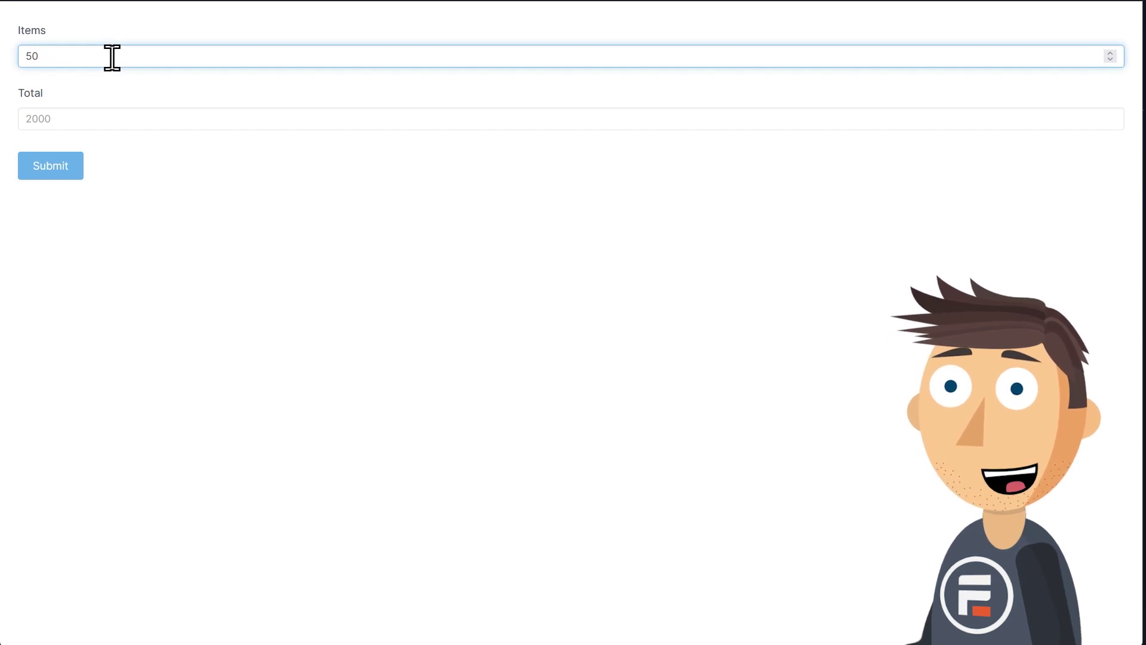